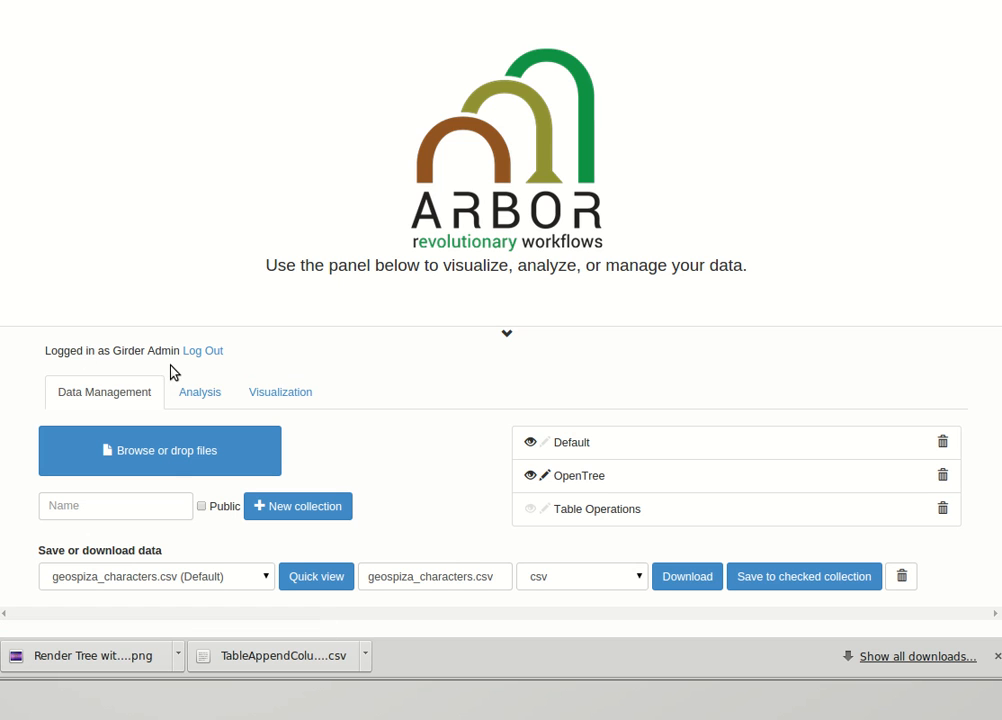
Look through the data management, analysis and visualization areas and the list of available datasets.
left_click(512, 335)
left_click(510, 628)
left_click(196, 398)
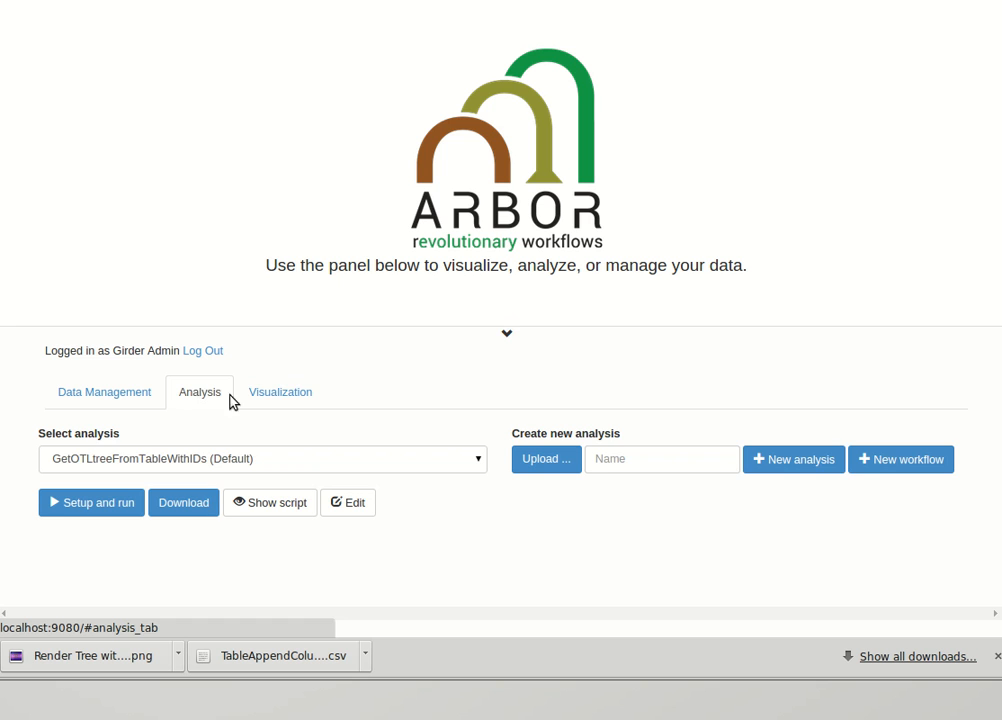
left_click(274, 398)
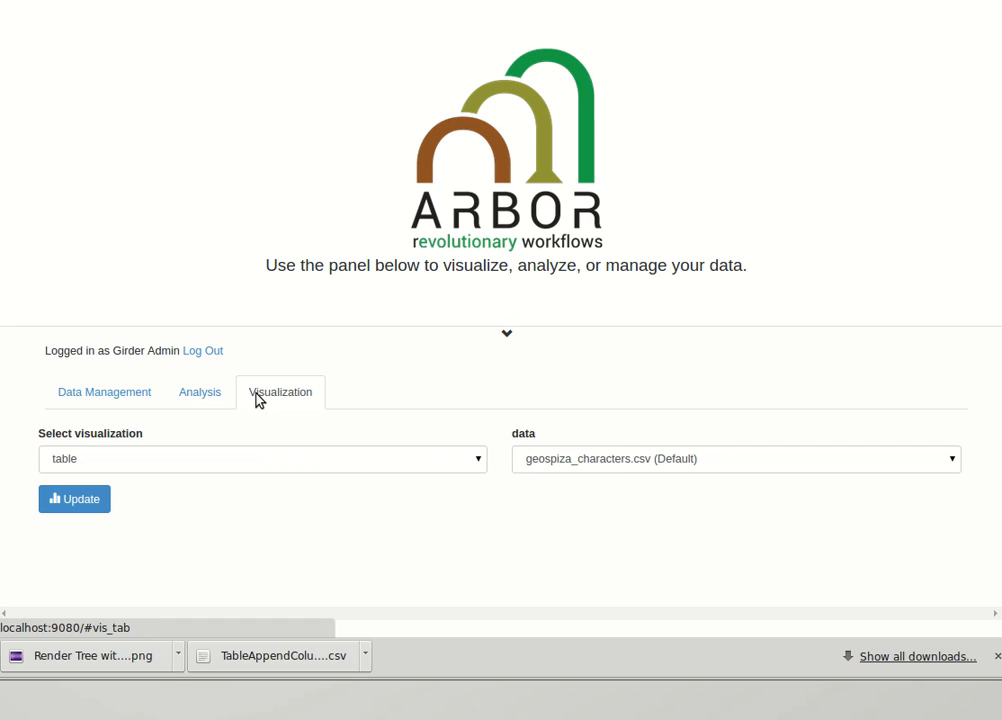
left_click(200, 398)
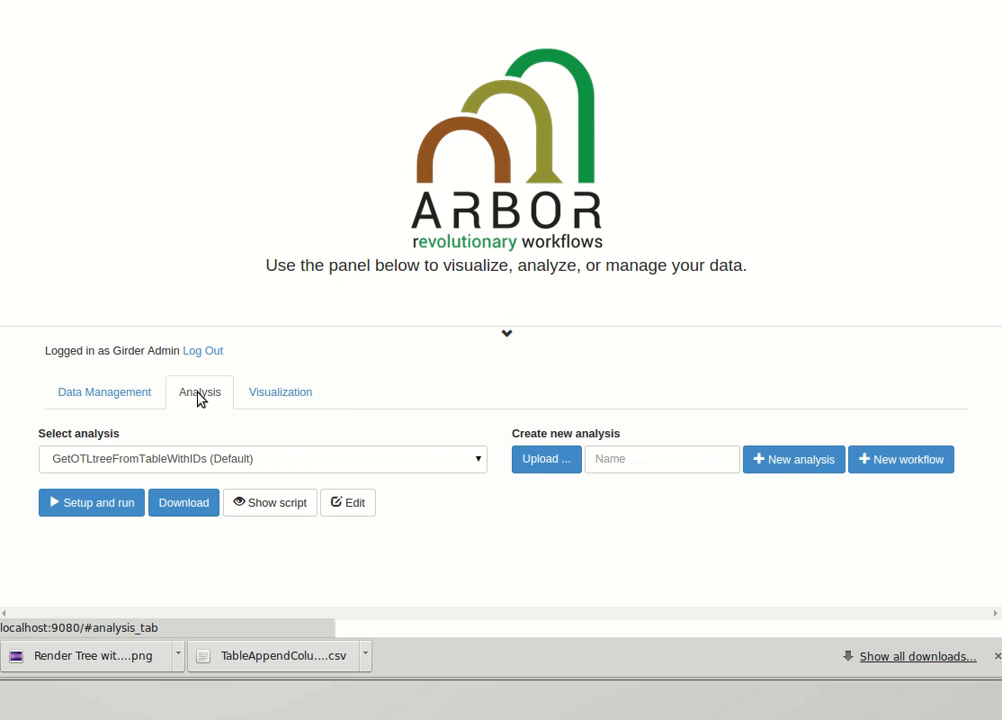
left_click(137, 398)
left_click(165, 577)
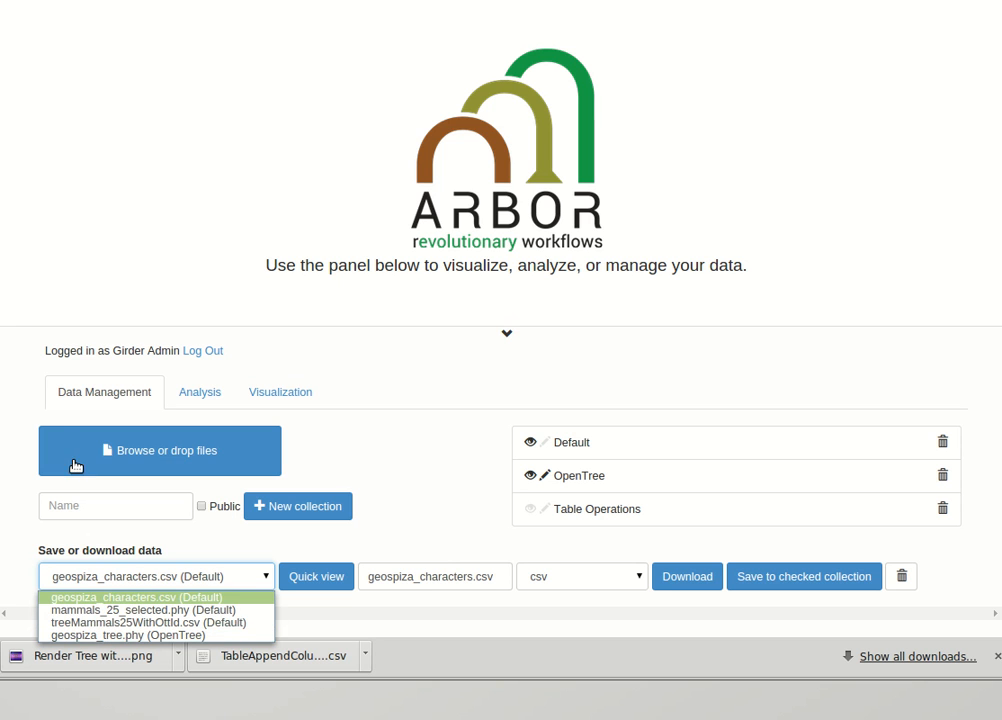
left_click(132, 292)
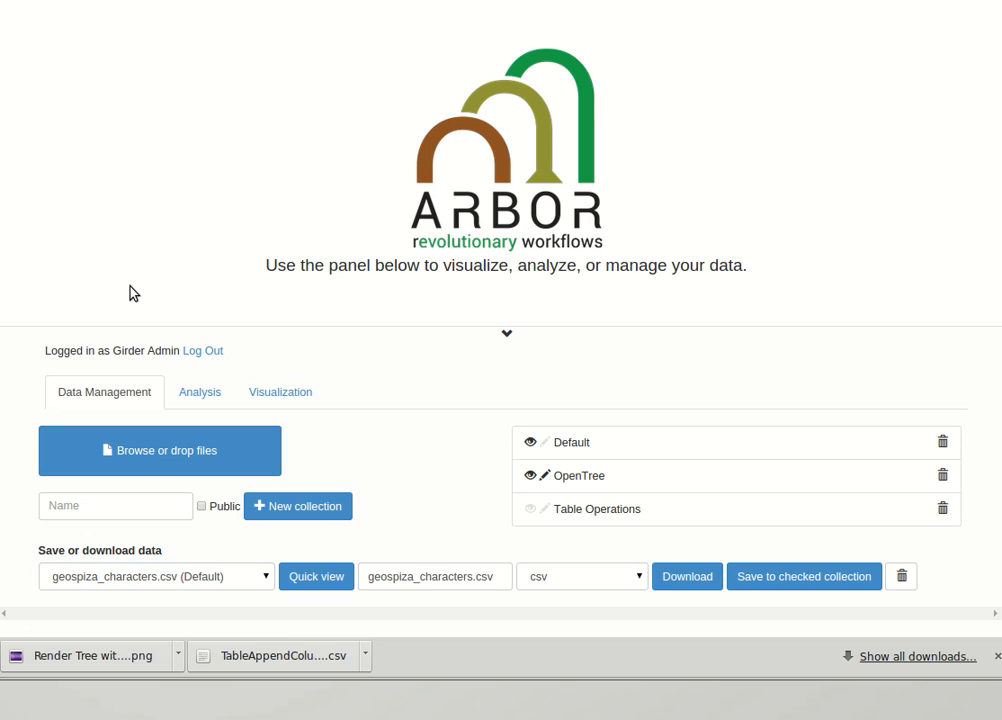
Create a new analysis named "Geiger Tree and Data Match".
left_click(209, 398)
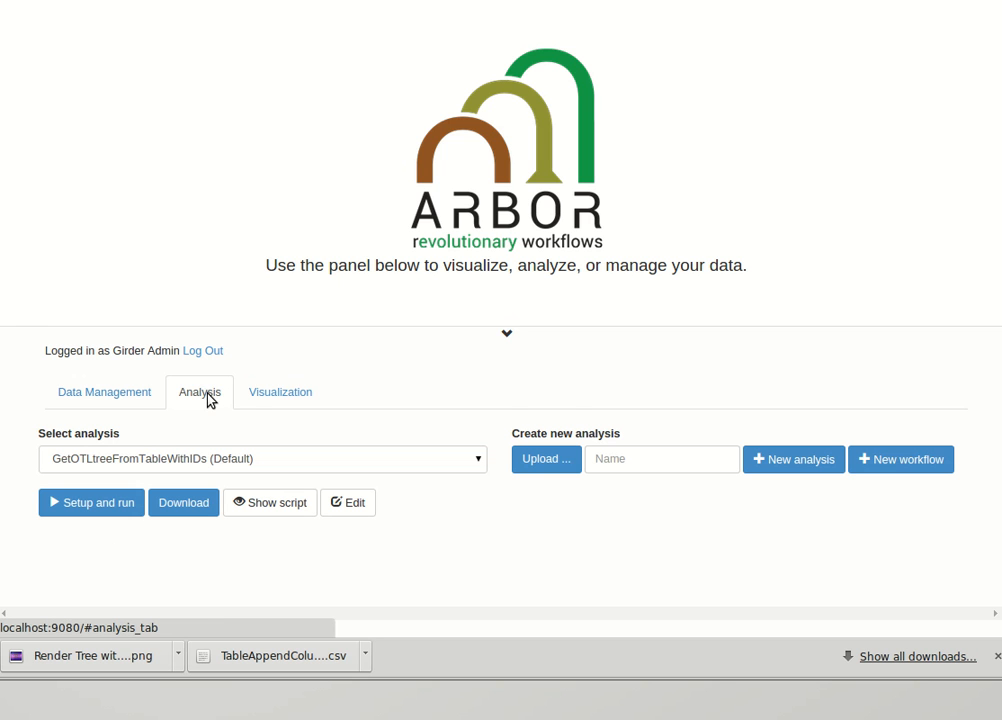
left_click(612, 459)
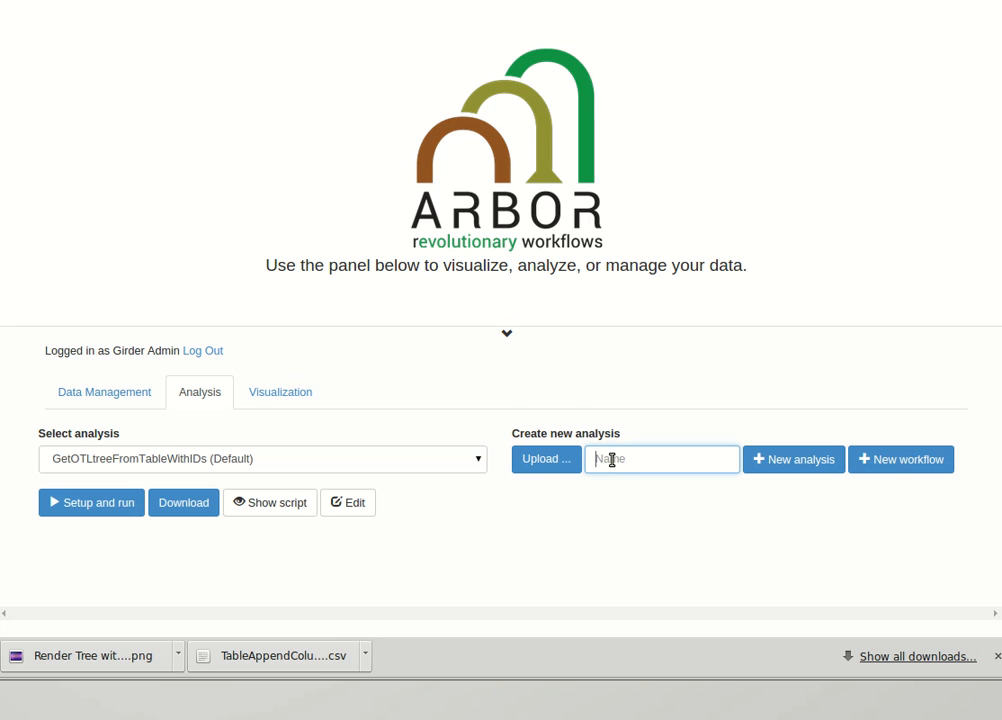
type("Girder TreeMat")
type("ch")
type(" and Data Matc")
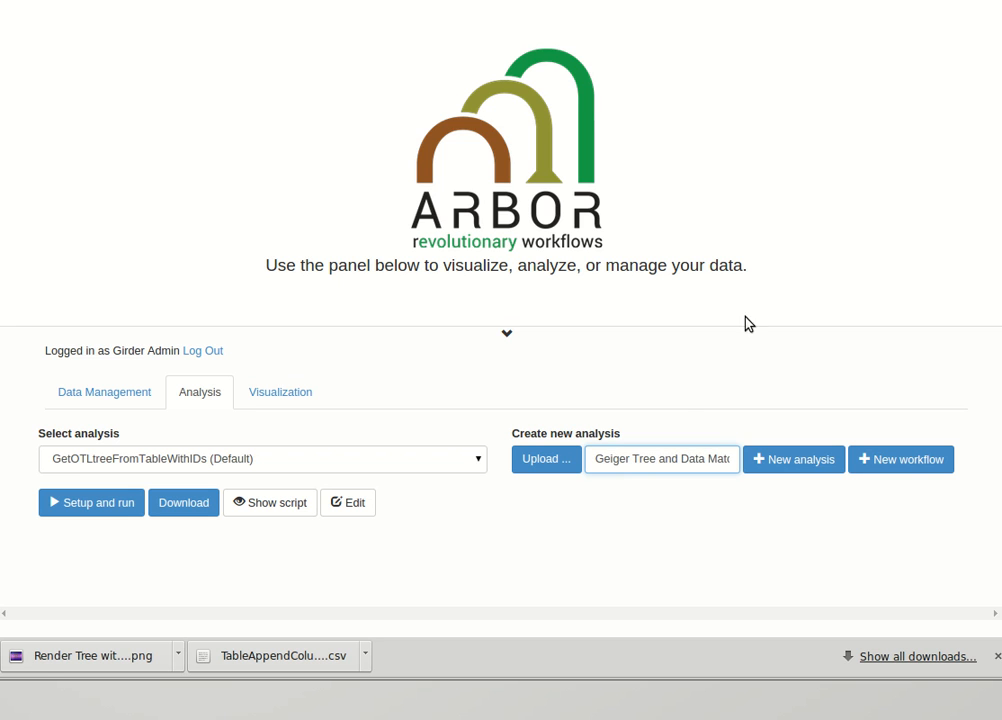
left_click(794, 461)
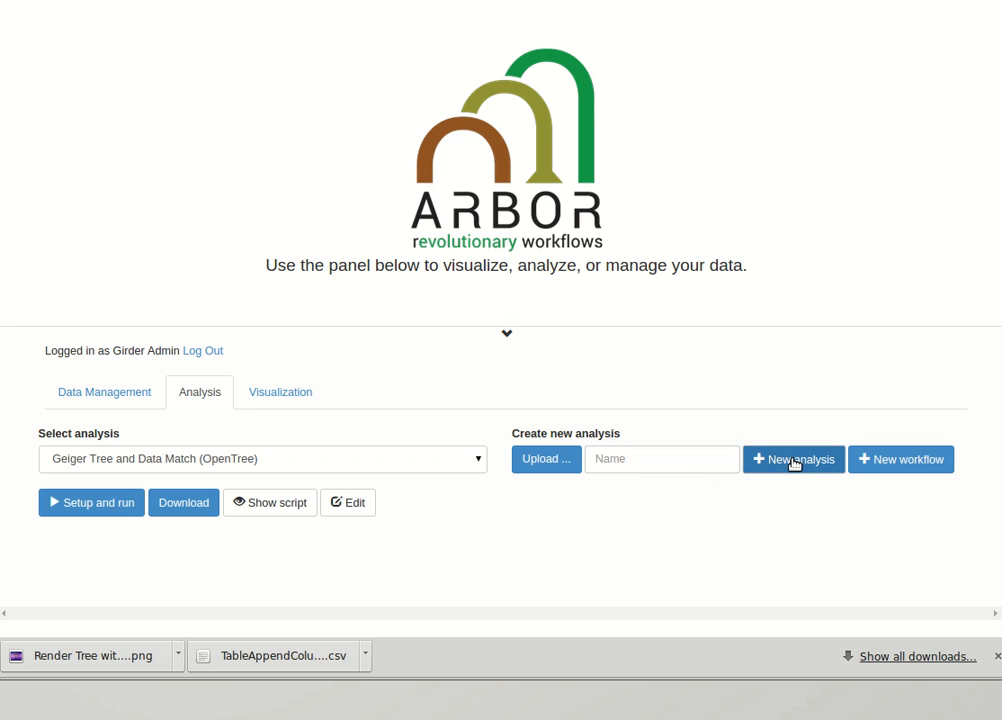
Show the new analysis's script, make it editable and set its language to R.
left_click(262, 503)
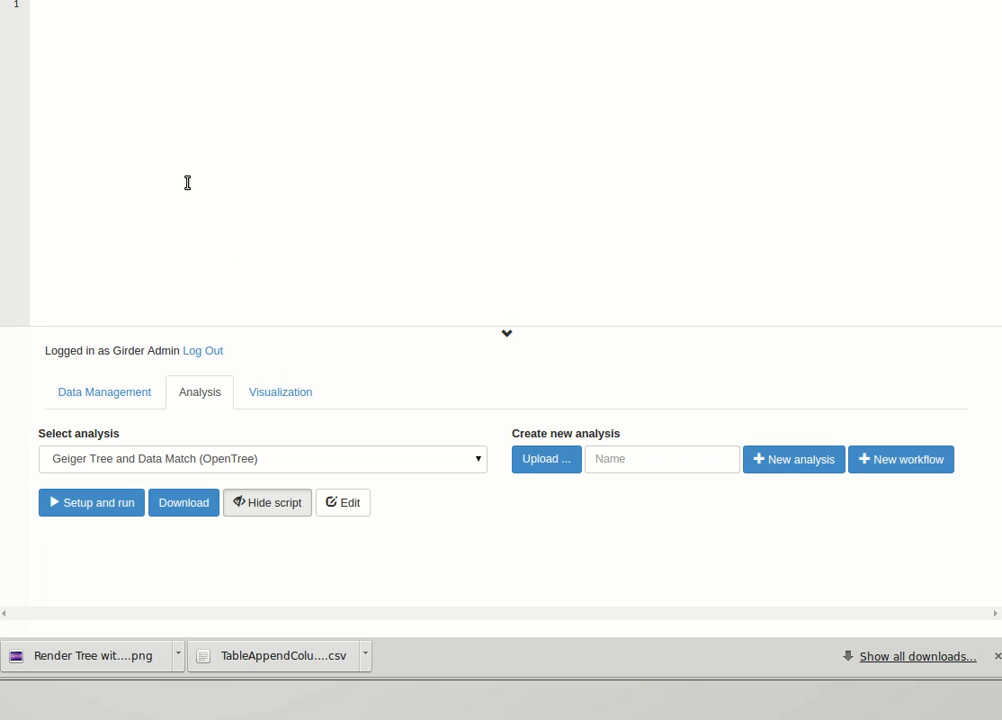
left_click(352, 505)
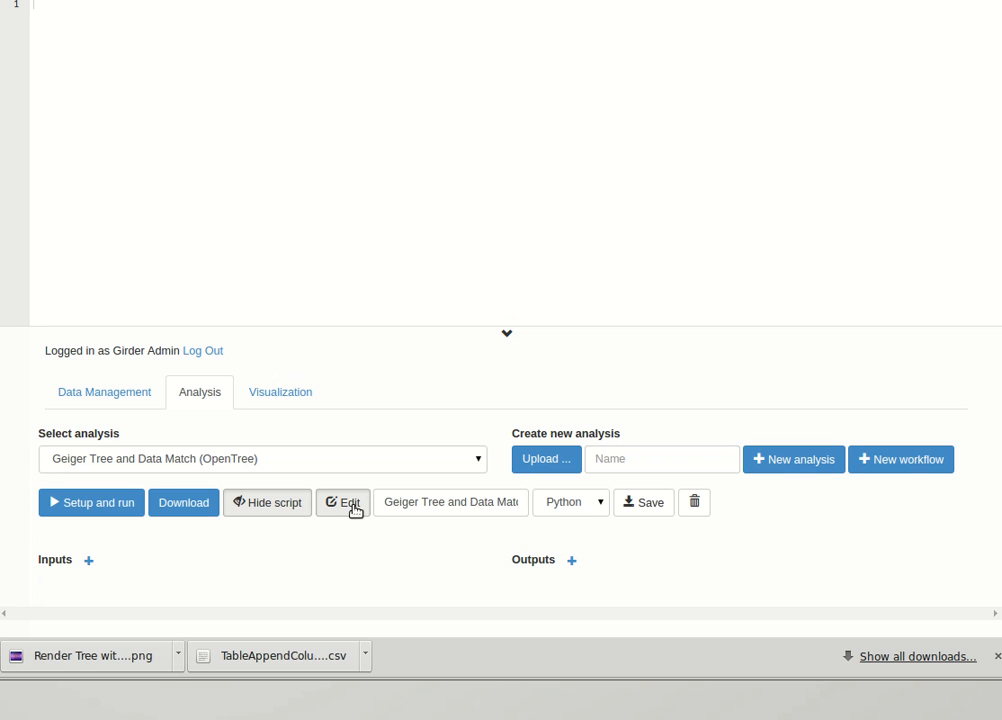
left_click(570, 505)
left_click(557, 524)
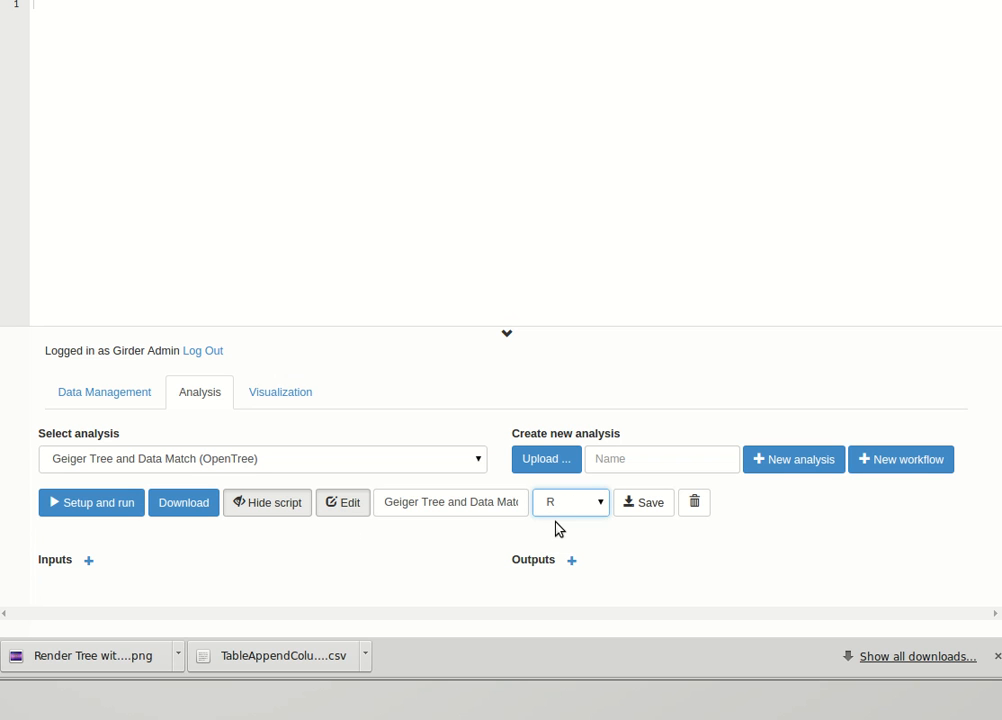
Begin the script with the lines require(ape) and require(geiger) to load both packages.
left_click(265, 157)
type("require")
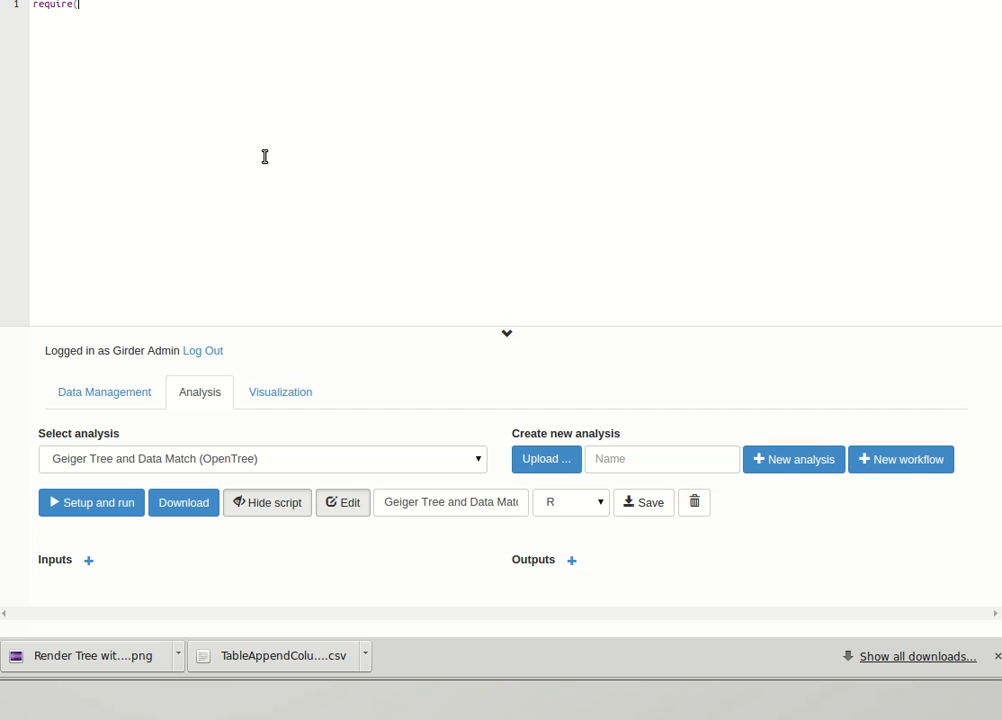
type("(ape)")
key("Return")
type("require(geiger)")
key("Return")
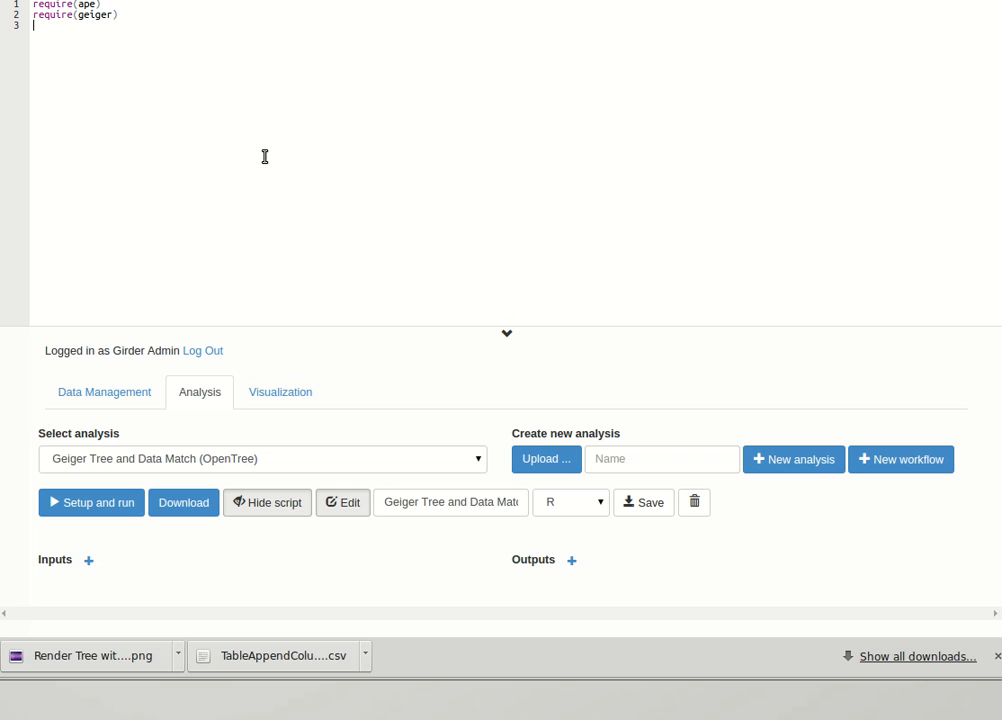
After a blank line, add the script line matched <- treedata(tree,matrix).
key("Return")
type("match ed <- trededata(tree,matrix)")
key("Return")
Add the script line outtree <- matched$phy to extract the matched tree.
type("outtree")
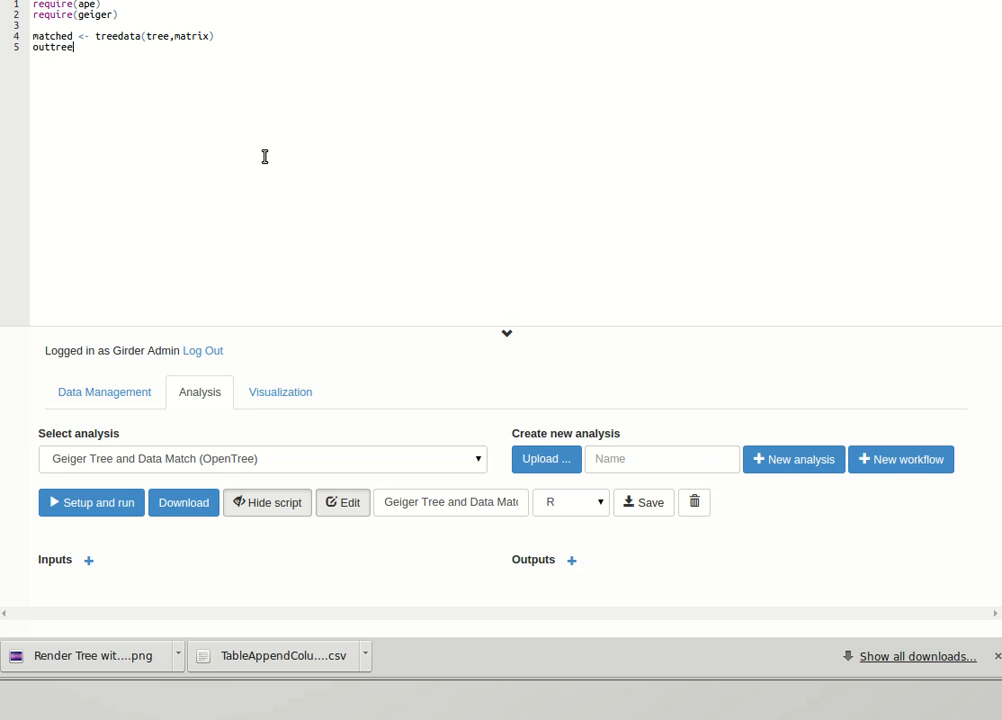
type(" <- matched$phy")
key("Return")
Add the script line outmatrix <- matched$dat and save the analysis.
type("outmatrix")
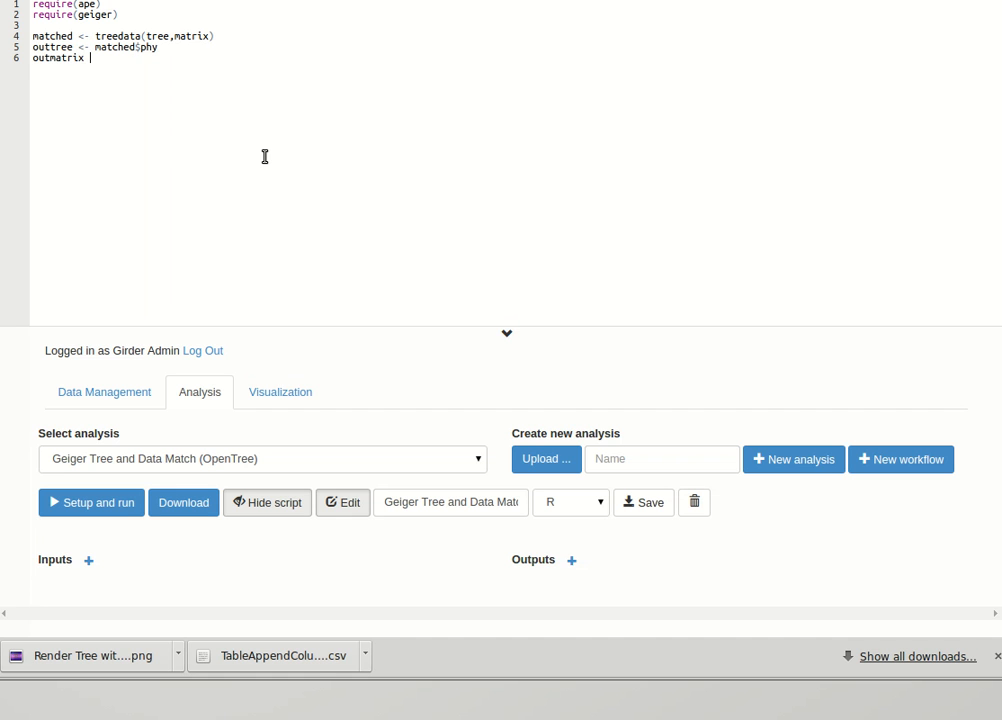
type(" <- matched$dat")
key("Return")
left_click(656, 505)
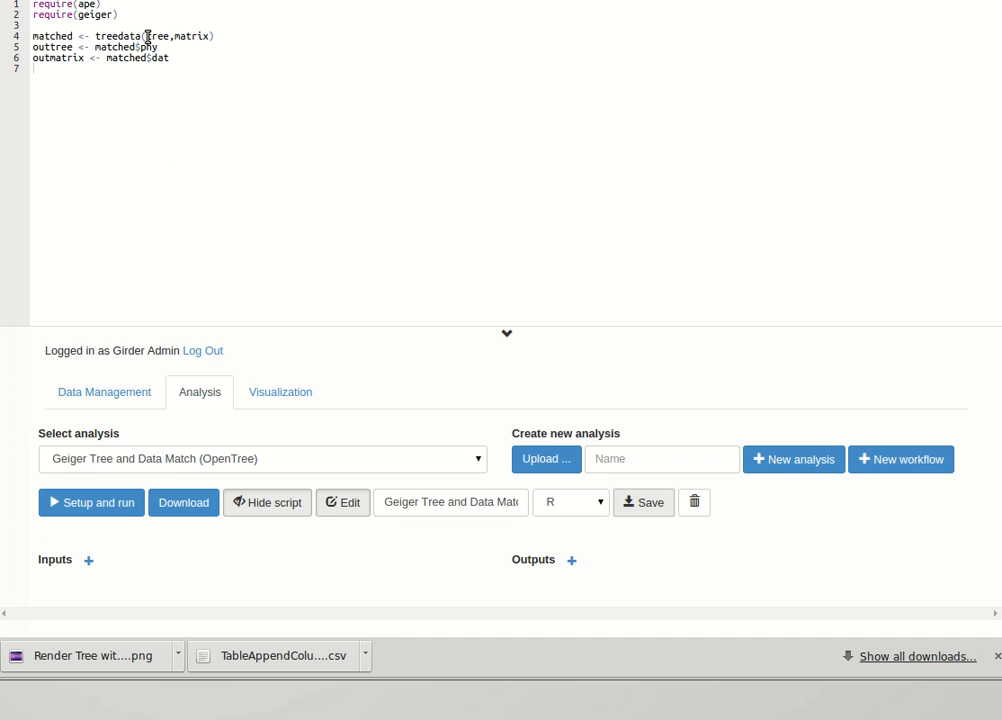
left_click_drag(147, 38, 239, 41)
left_click(237, 40)
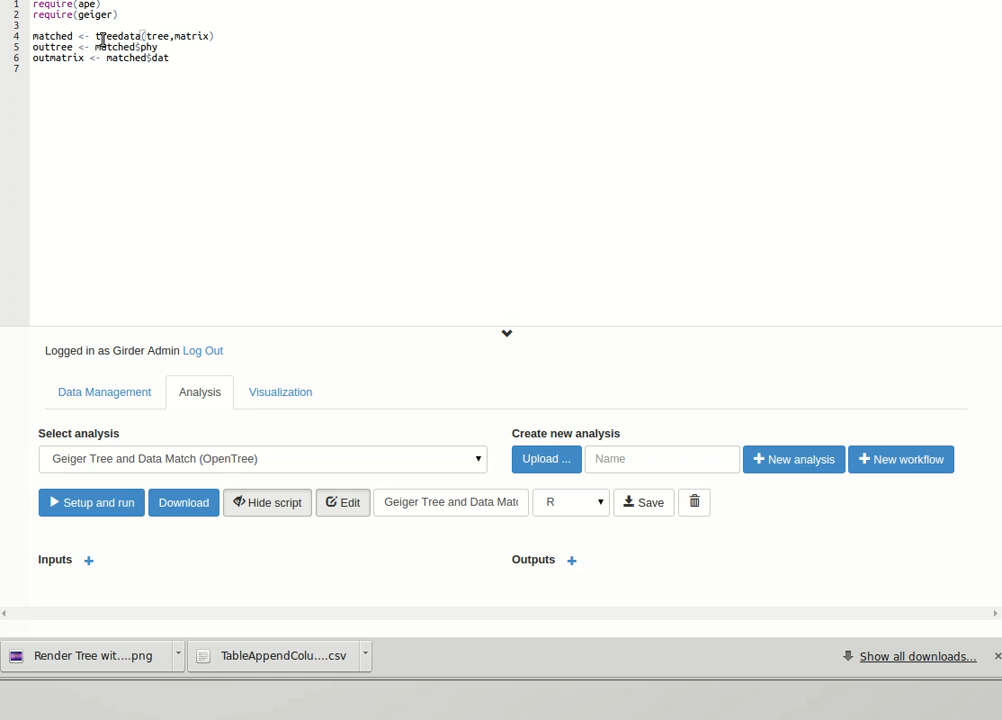
left_click_drag(95, 36, 230, 37)
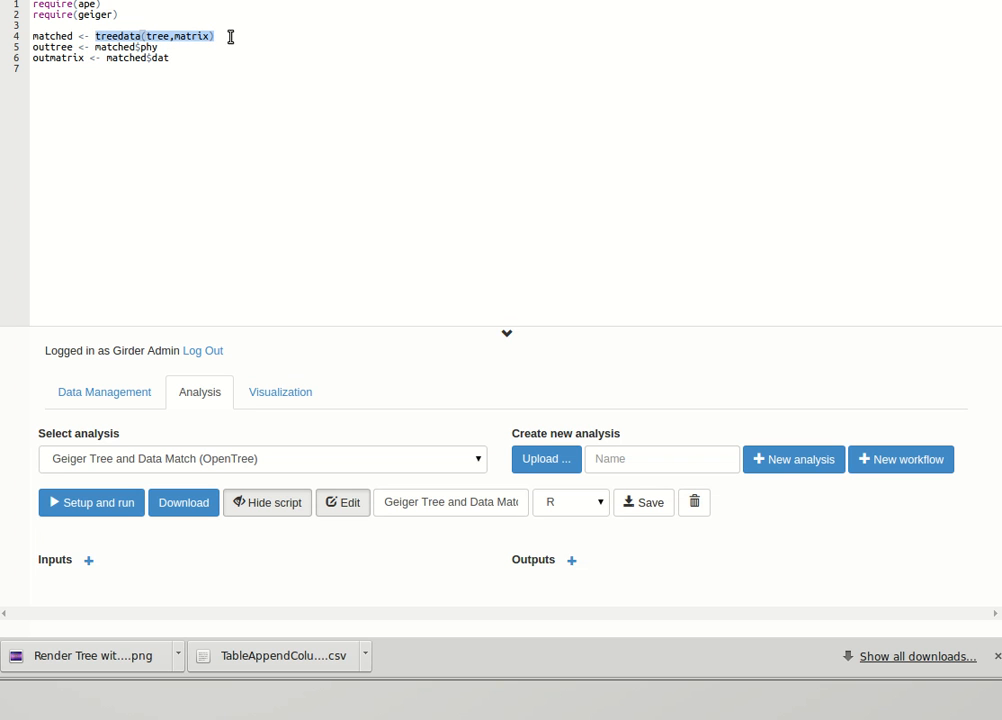
left_click(230, 36)
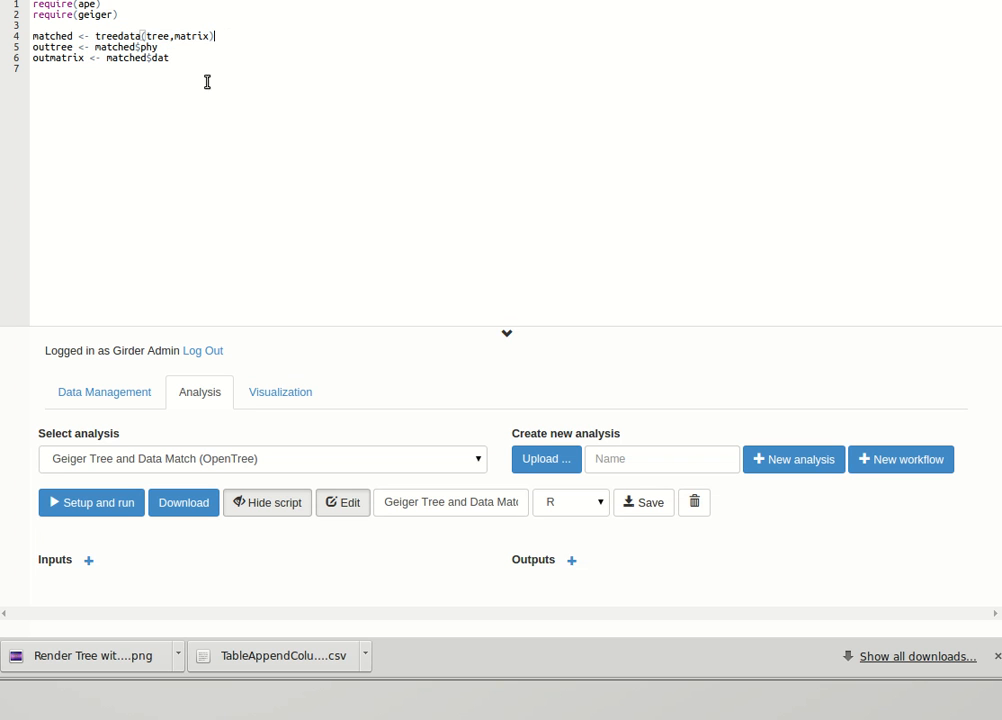
Add an analysis input named tree with the type tree:r.apetree.
left_click(89, 562)
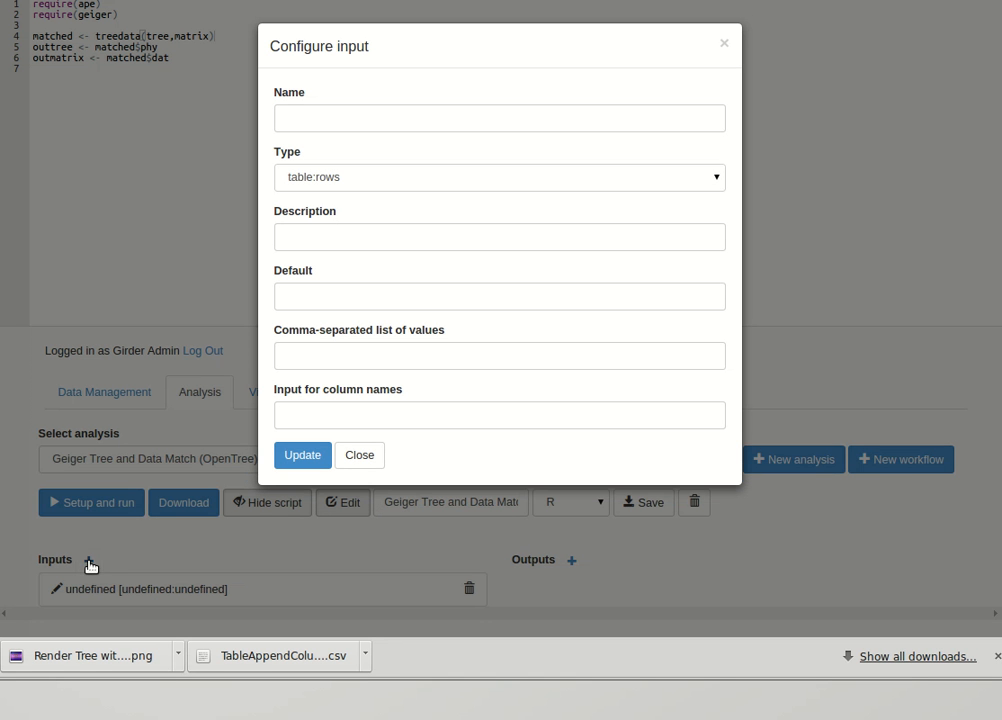
left_click(294, 120)
type("tree")
left_click(298, 177)
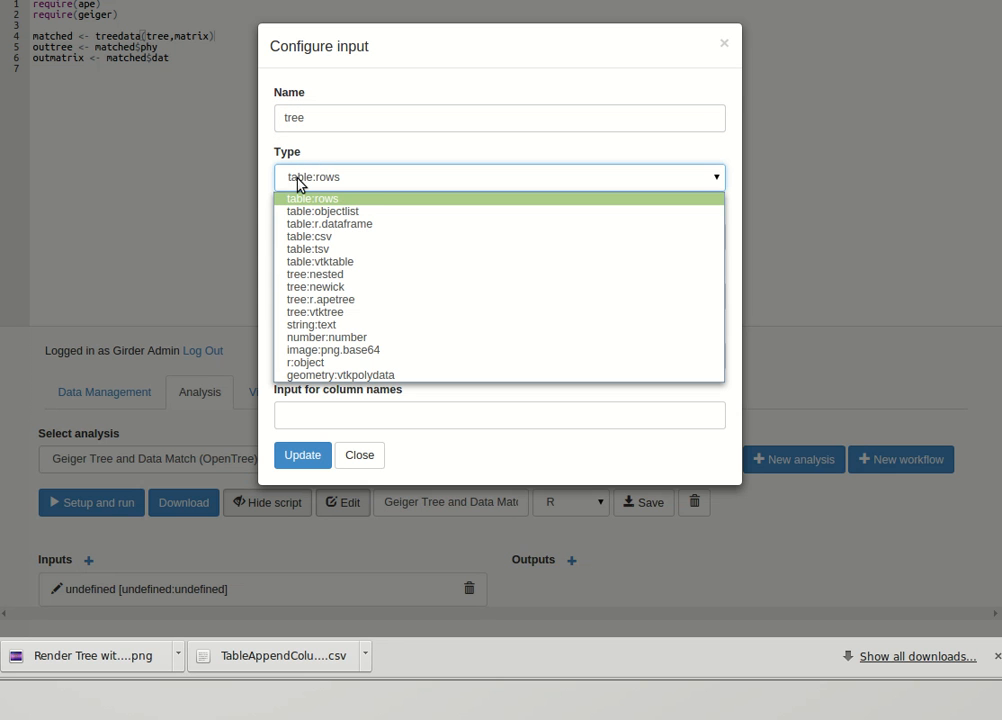
left_click(328, 300)
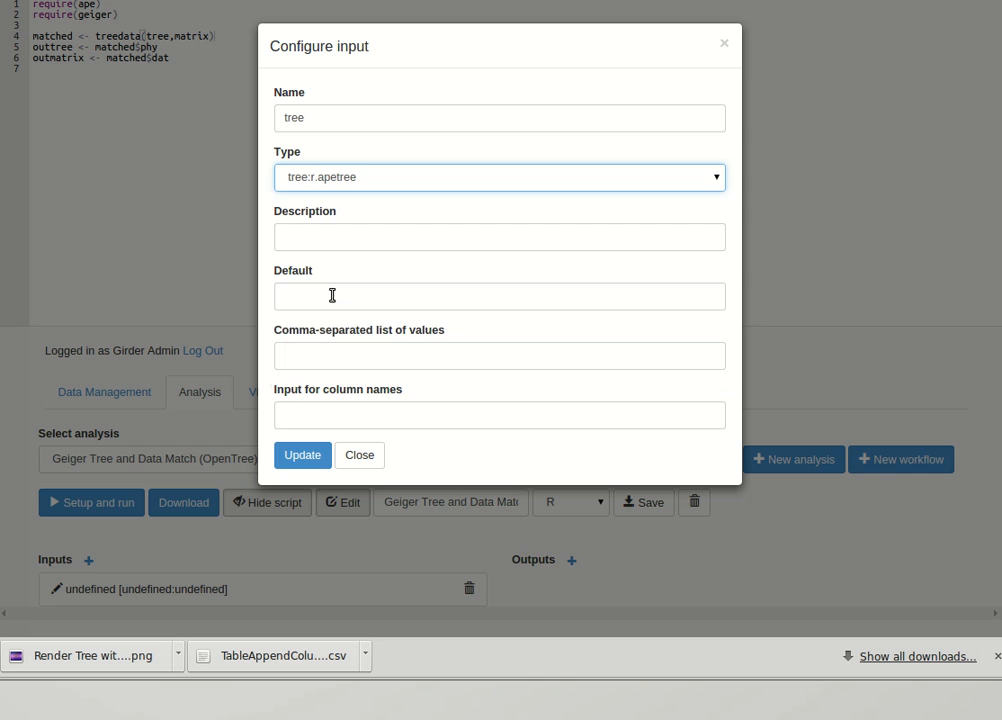
left_click(305, 456)
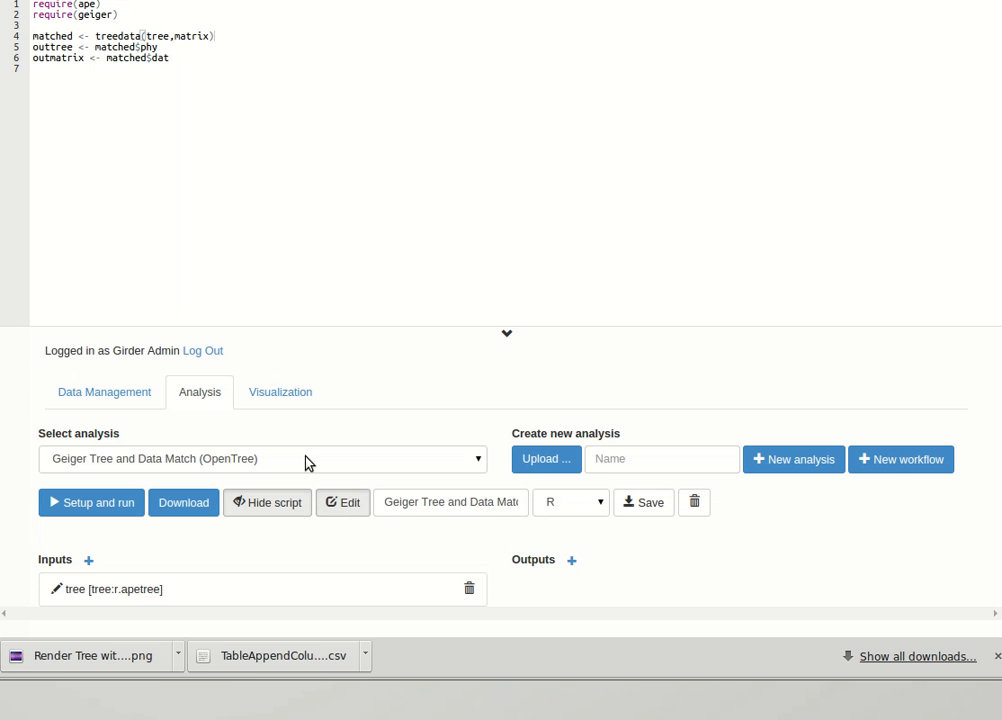
Add a second analysis input named matrix with the type table:r.dataframe.
left_click(88, 562)
left_click(289, 119)
type("matrix")
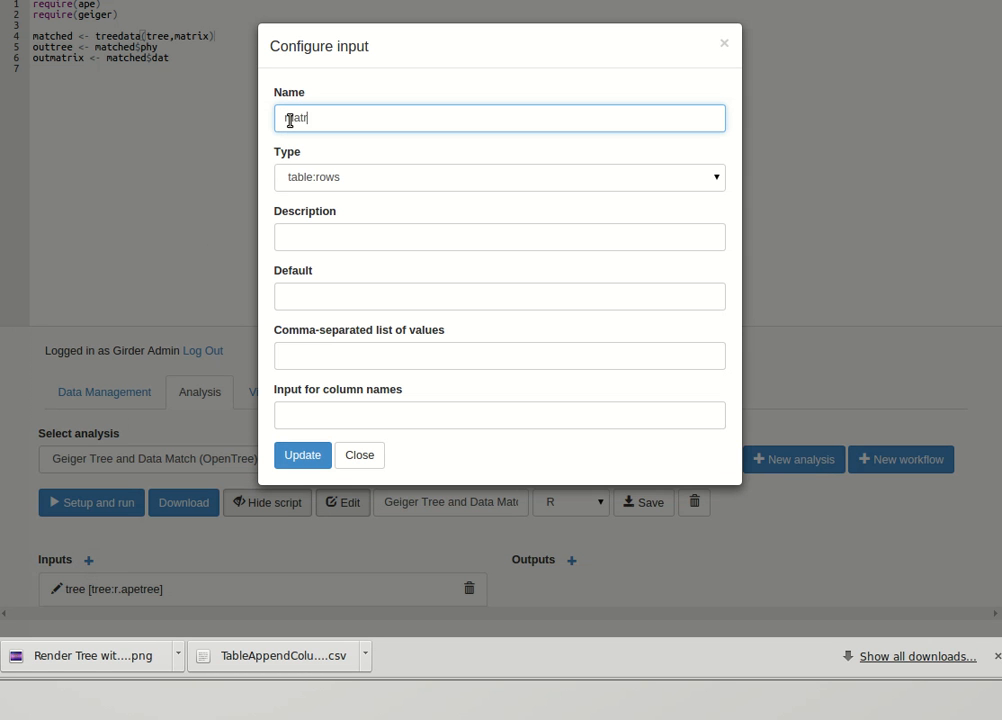
left_click(324, 178)
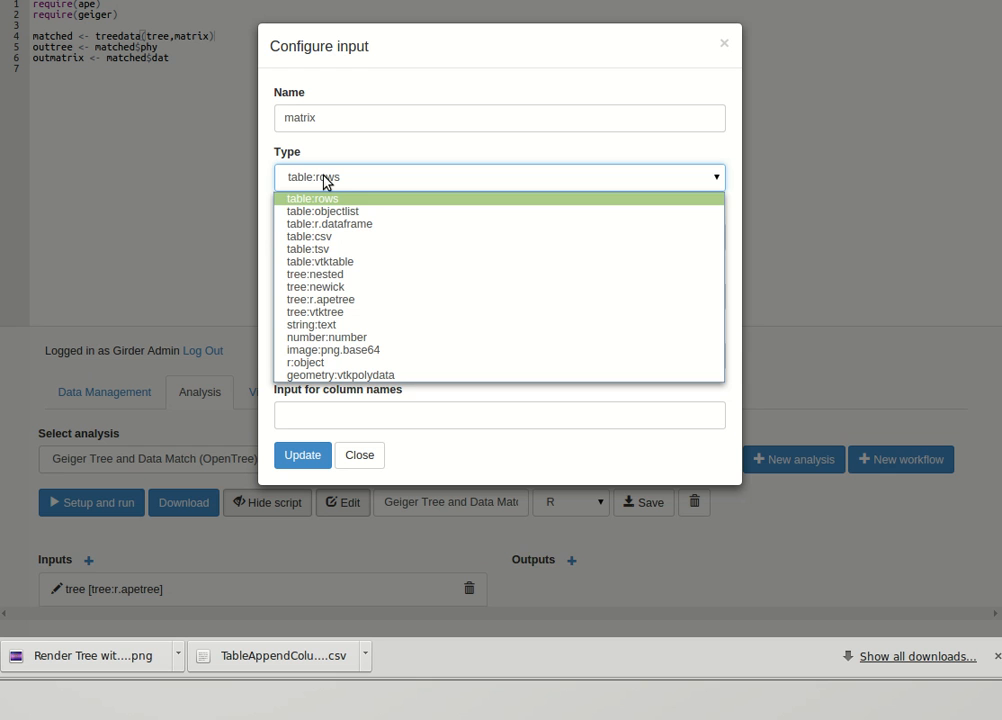
left_click(340, 224)
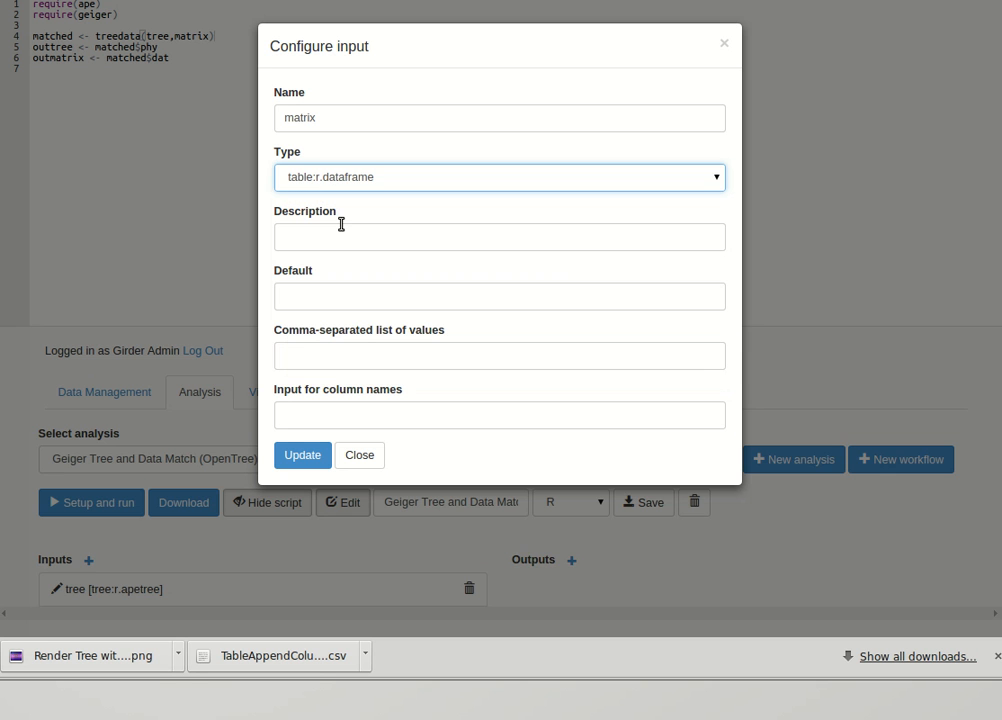
left_click(297, 456)
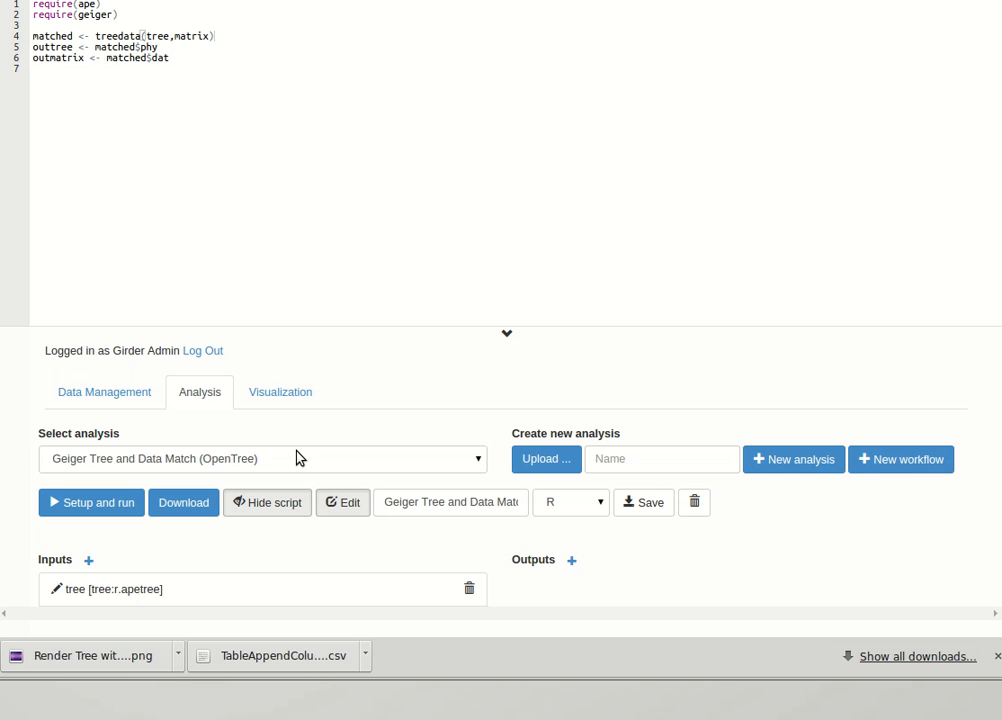
Add an analysis output named outtree with the type tree:r.apetree.
left_click(571, 561)
left_click(303, 116)
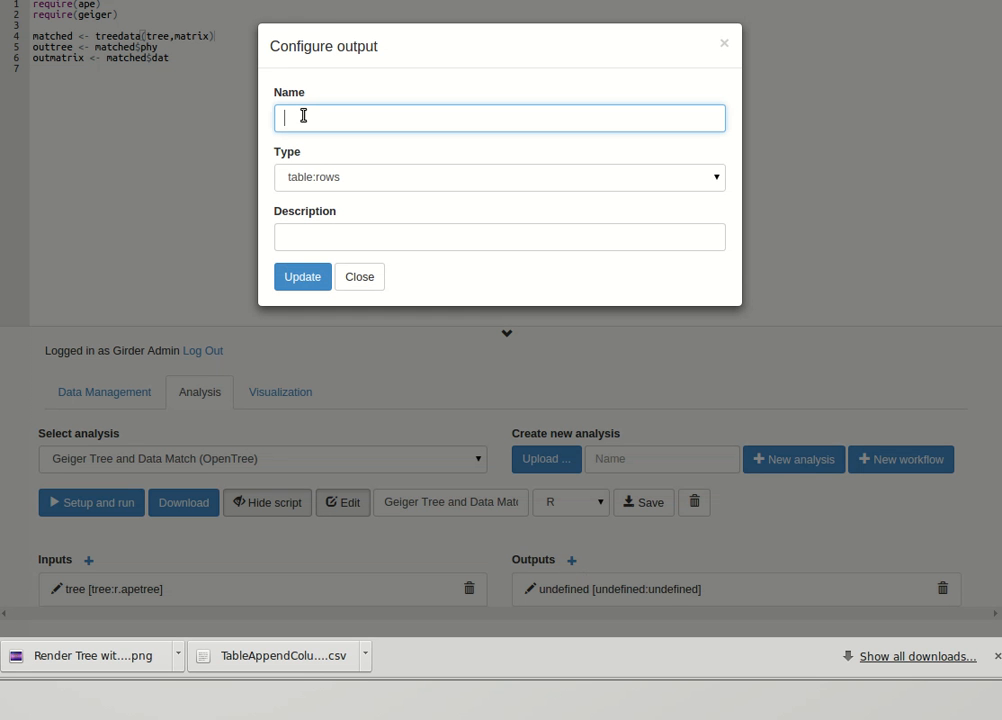
type("outtree")
left_click(323, 180)
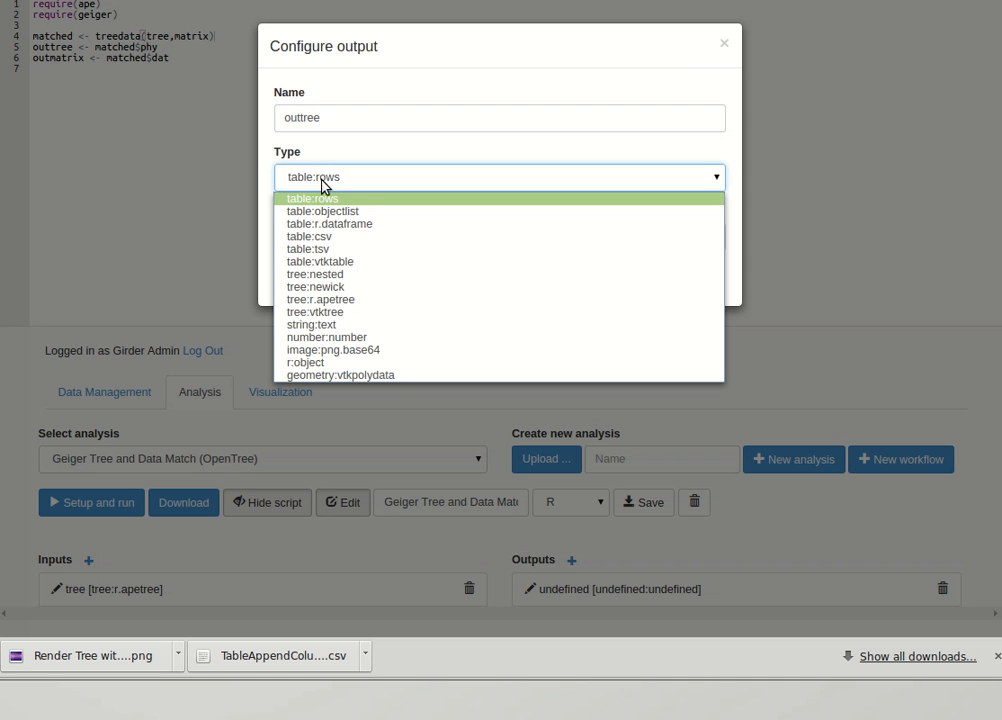
left_click(329, 299)
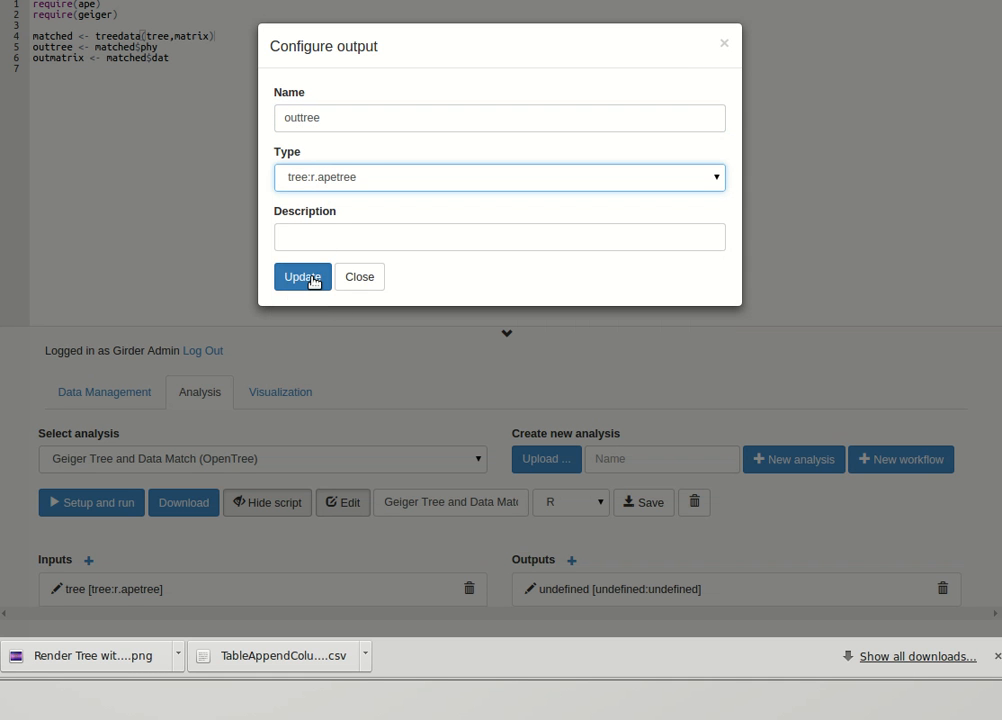
left_click(309, 277)
Add a second output named outmatrix with the type table:r.dataframe and save the analysis.
left_click(573, 564)
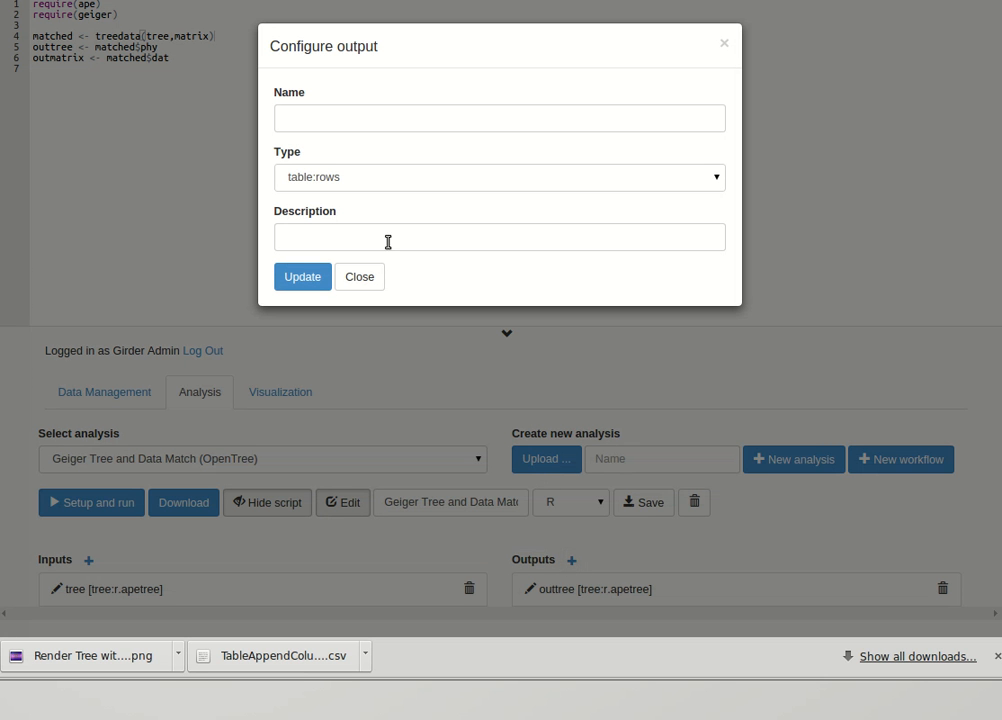
left_click(329, 116)
type("outmatrix")
left_click(325, 178)
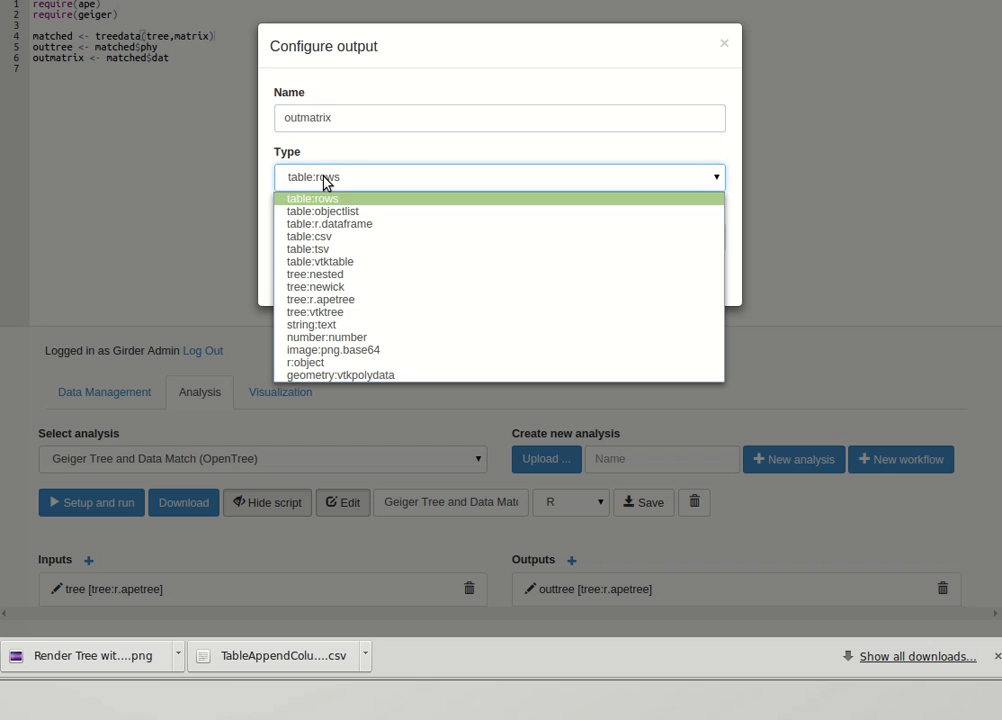
left_click(331, 224)
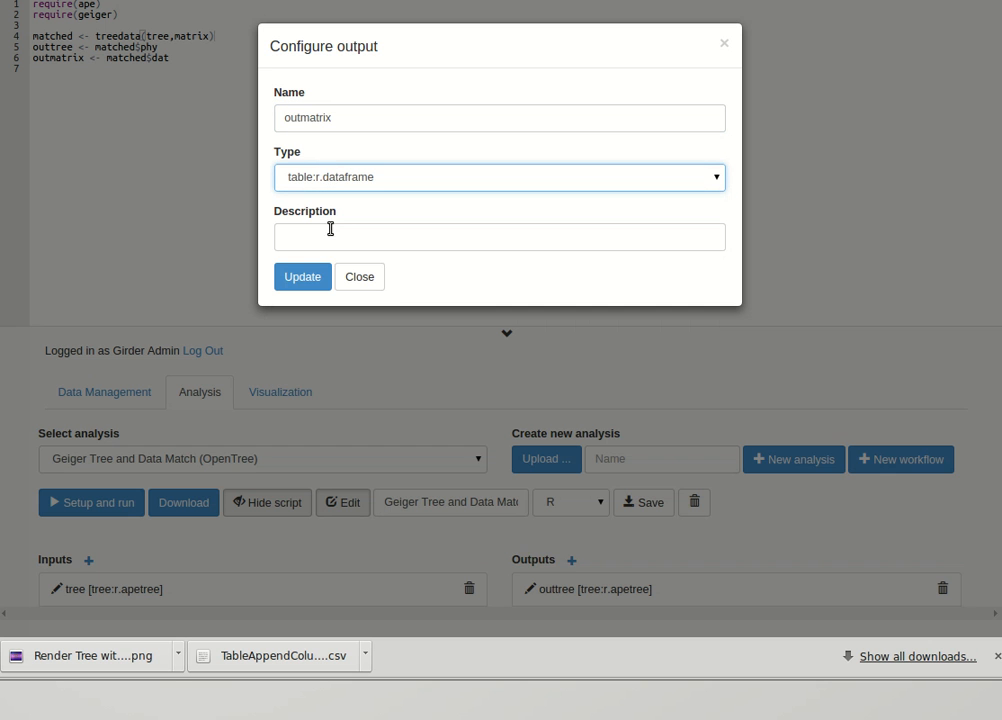
left_click(313, 278)
left_click(643, 503)
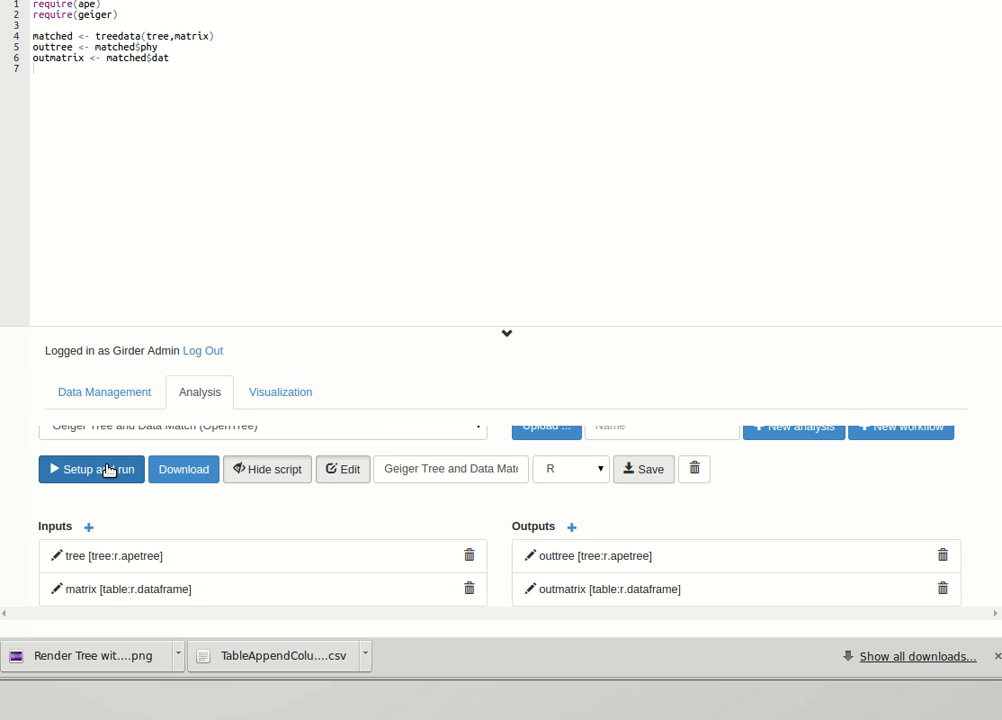
Run the Geiger Tree and Data Match analysis with geospiza_tree.phy as the tree and geospiza_characters.csv as the matrix.
left_click(340, 470)
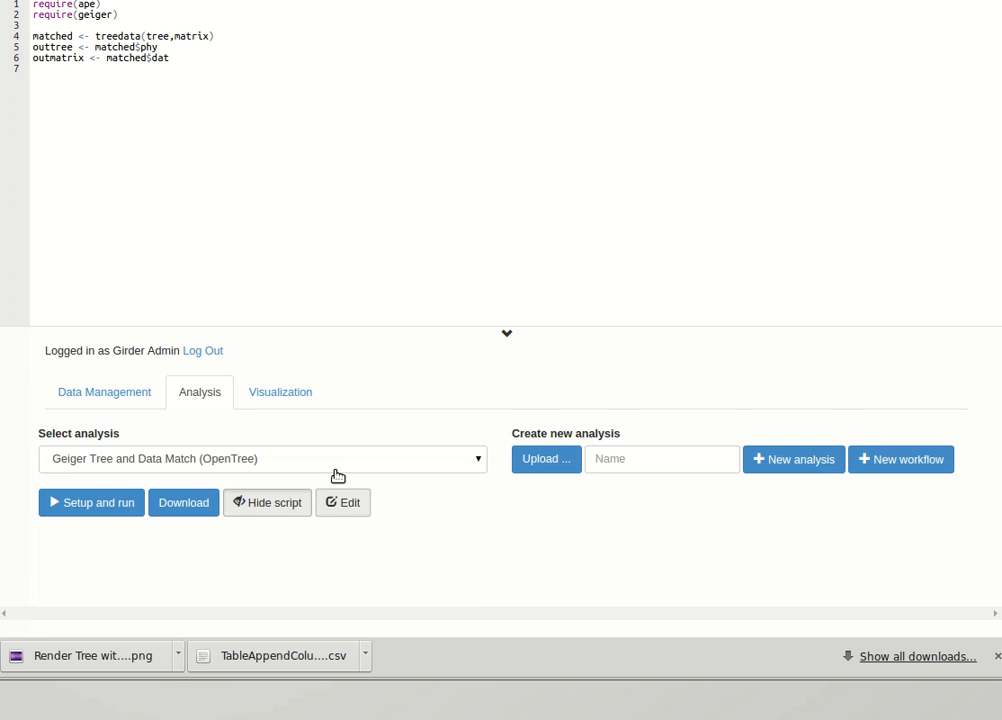
left_click(105, 505)
left_click(387, 127)
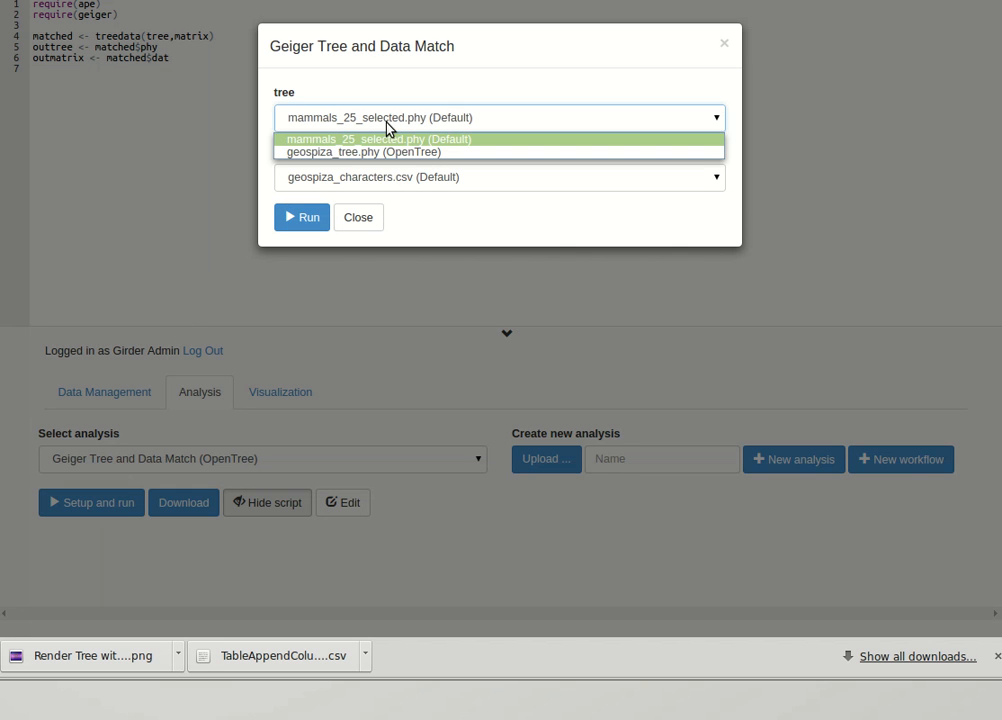
left_click(371, 151)
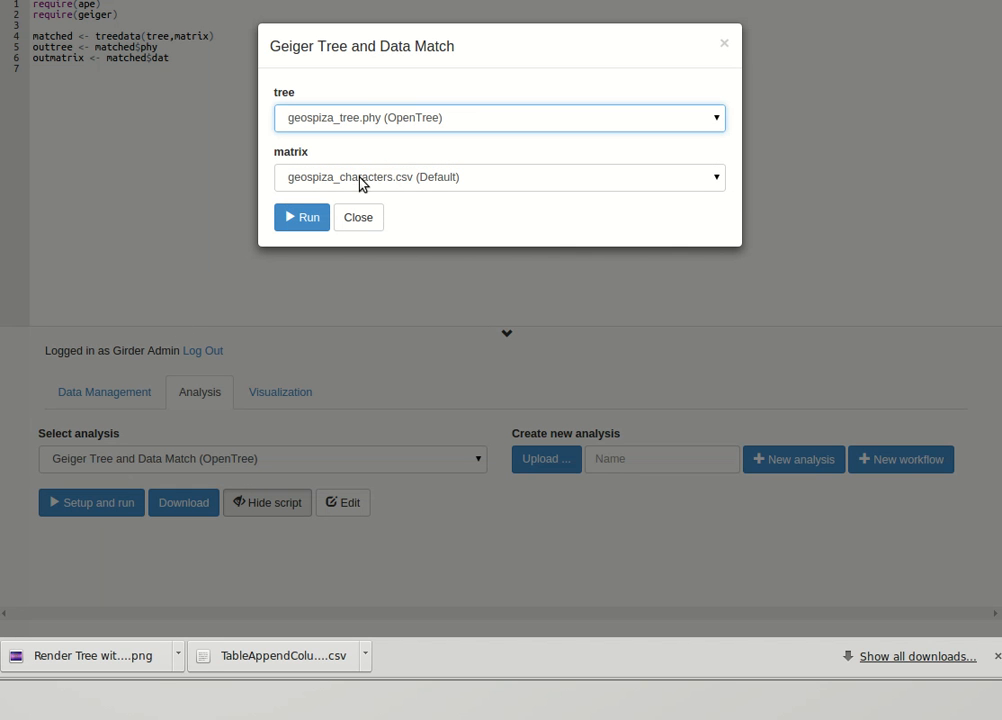
left_click(302, 219)
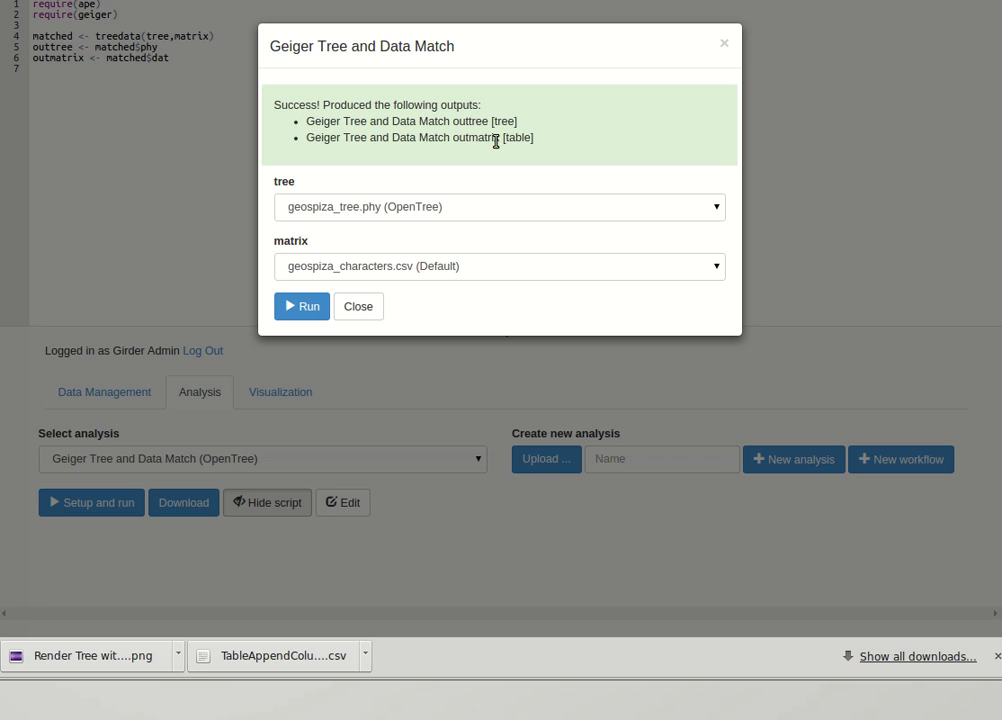
left_click(352, 312)
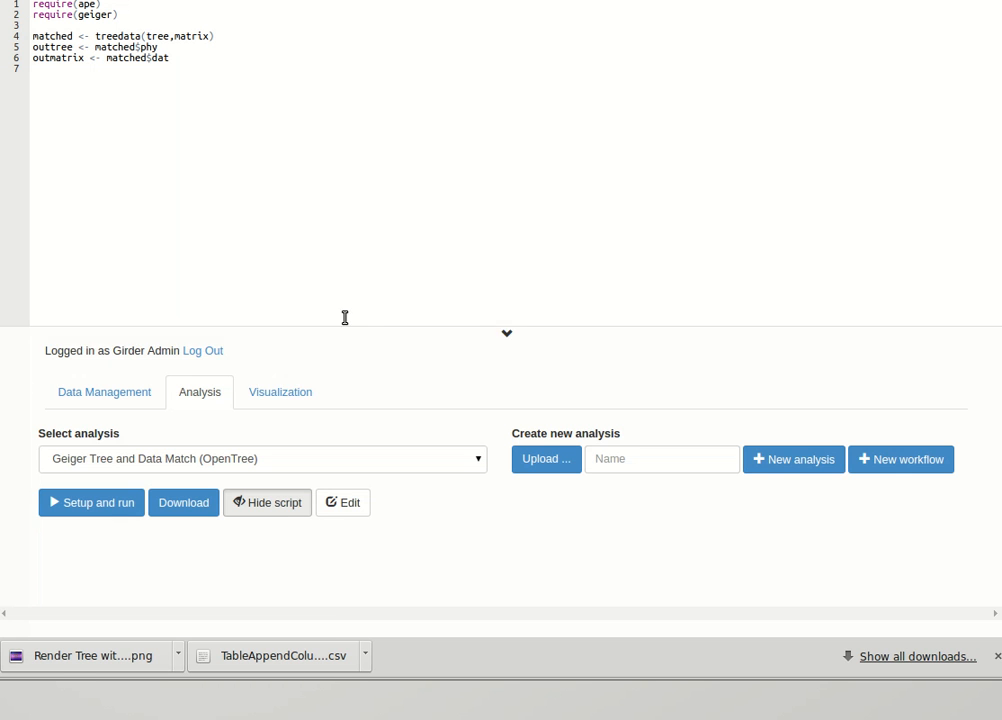
Display the Geiger Tree and Data Match outmatrix as a table visualization.
left_click(277, 397)
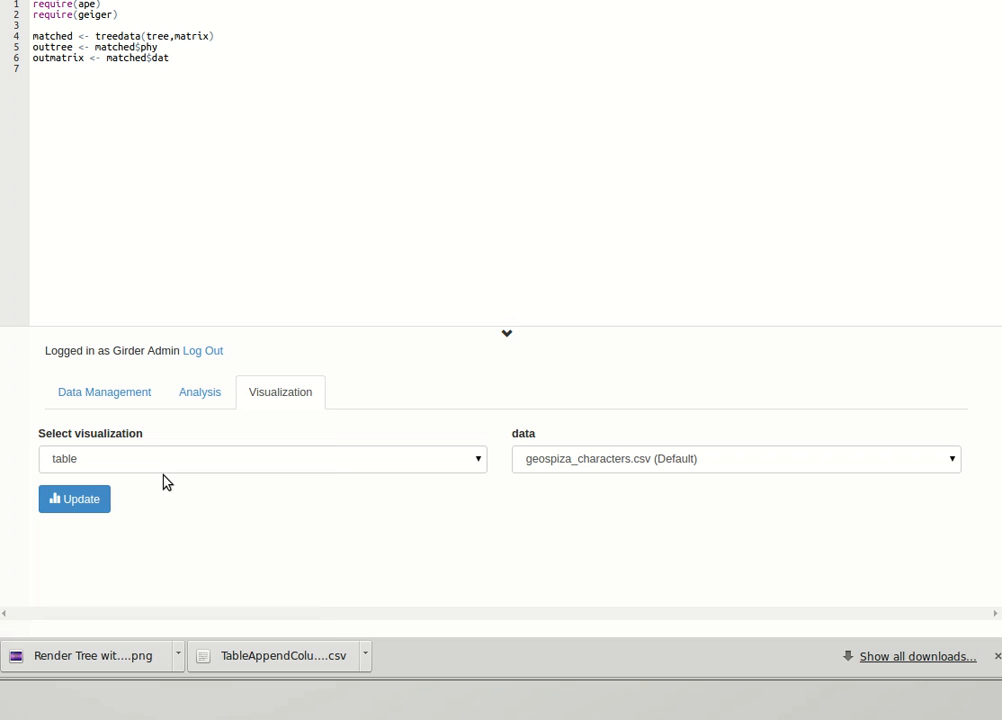
left_click(543, 472)
left_click(554, 507)
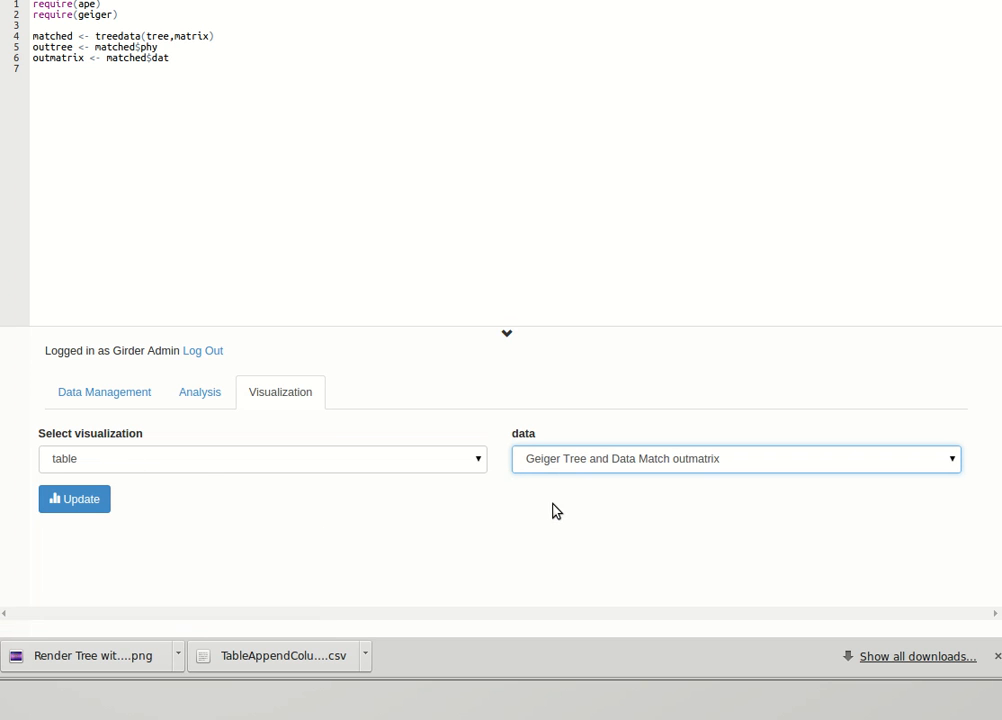
left_click(87, 498)
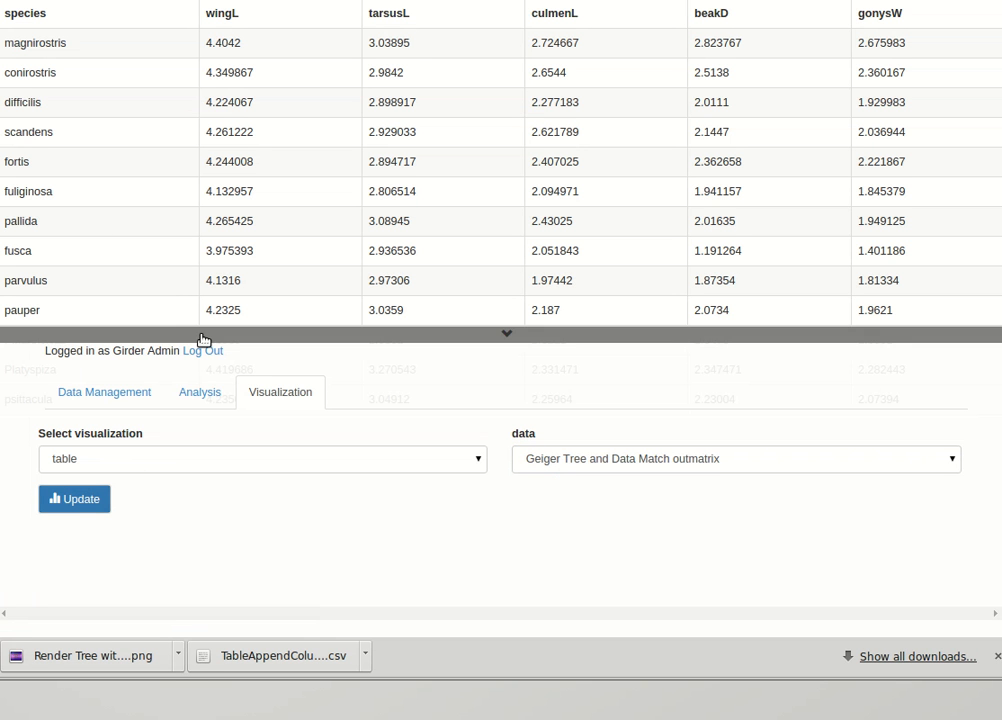
Run the Render Tree with APE analysis on the Geiger Tree and Data Match outtree.
left_click(198, 393)
left_click(148, 460)
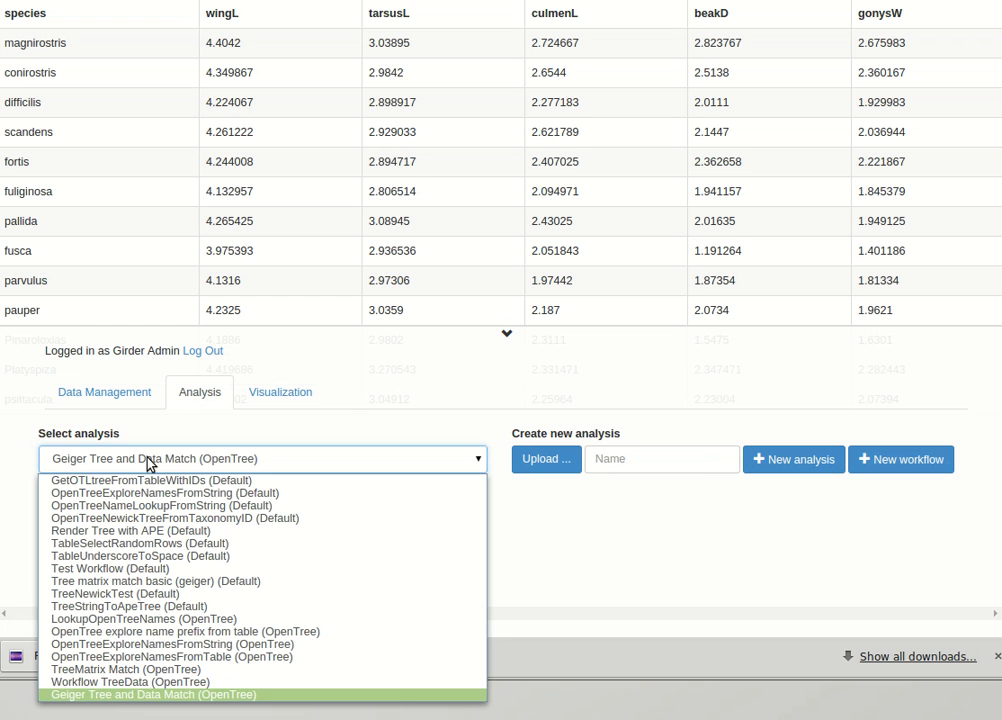
left_click(133, 532)
left_click(122, 506)
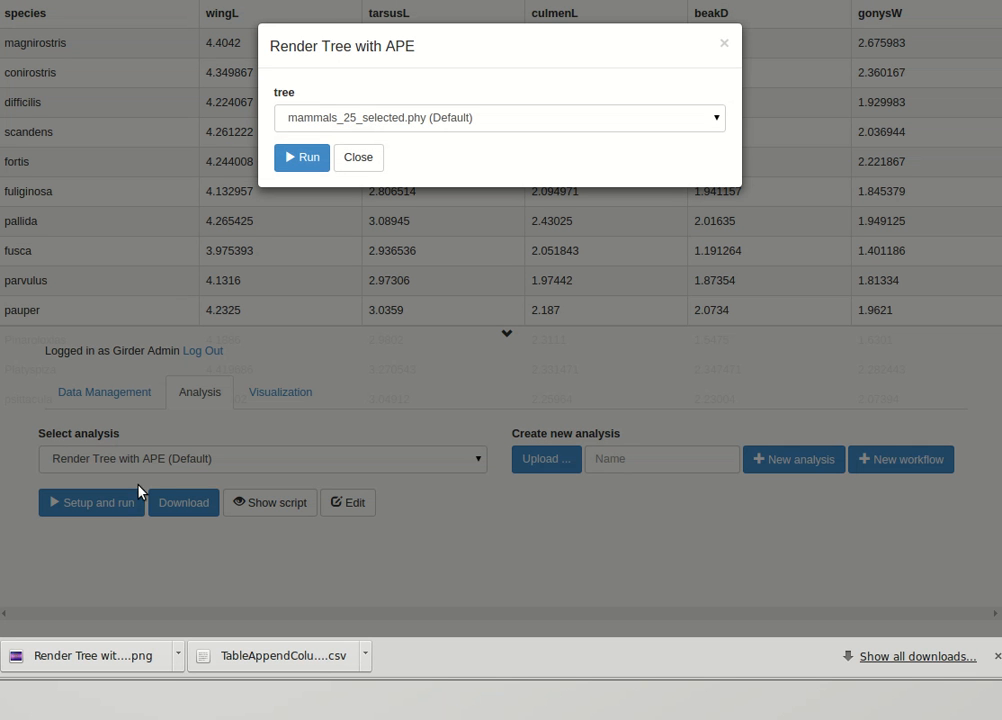
left_click(334, 117)
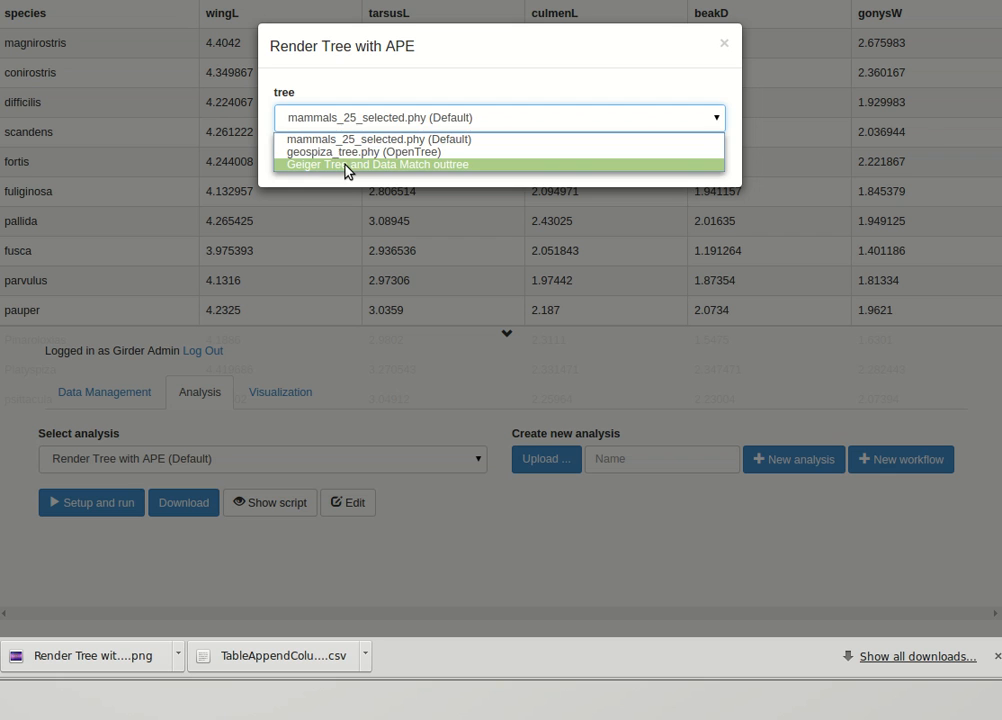
left_click(347, 171)
left_click(318, 161)
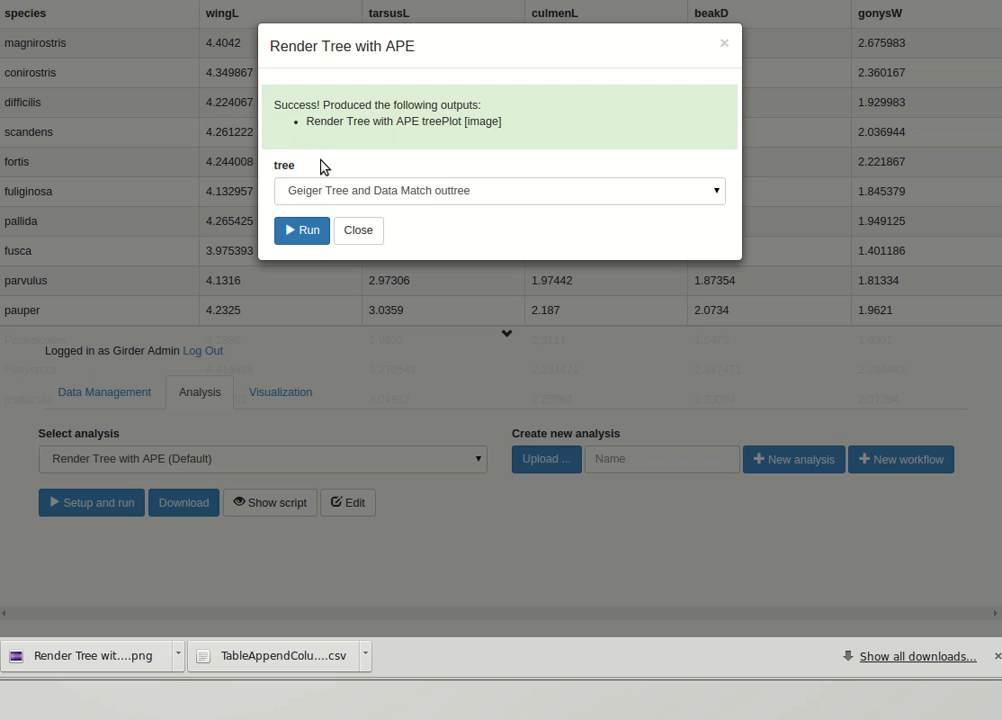
left_click(358, 229)
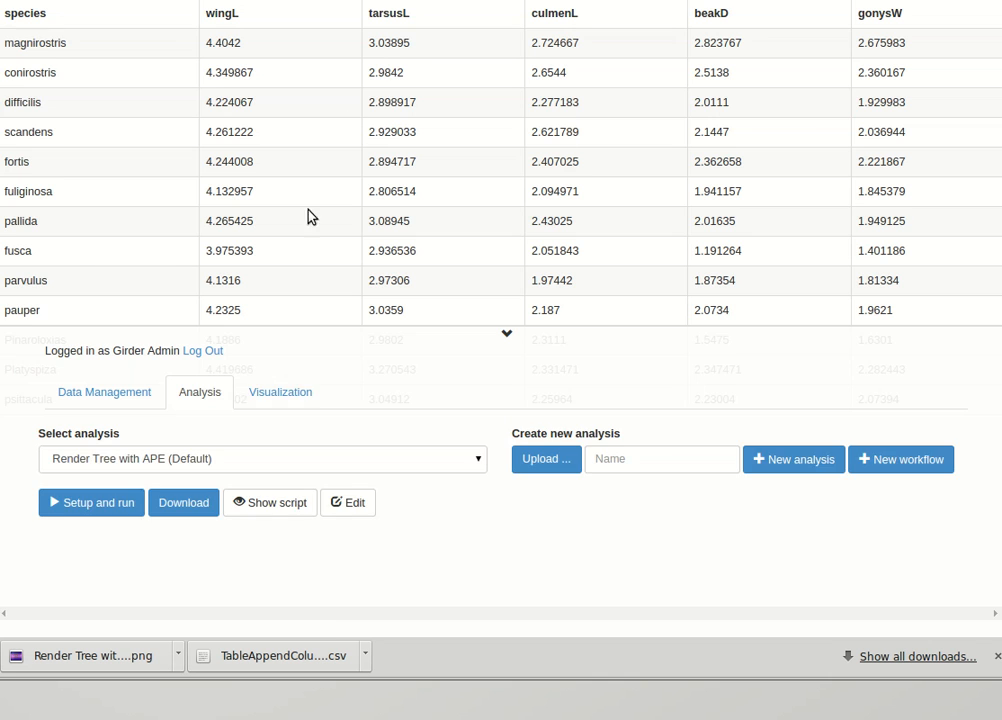
Display the Render Tree with APE treePlot as an image and view the whole plot unobstructed.
left_click(274, 395)
left_click(119, 463)
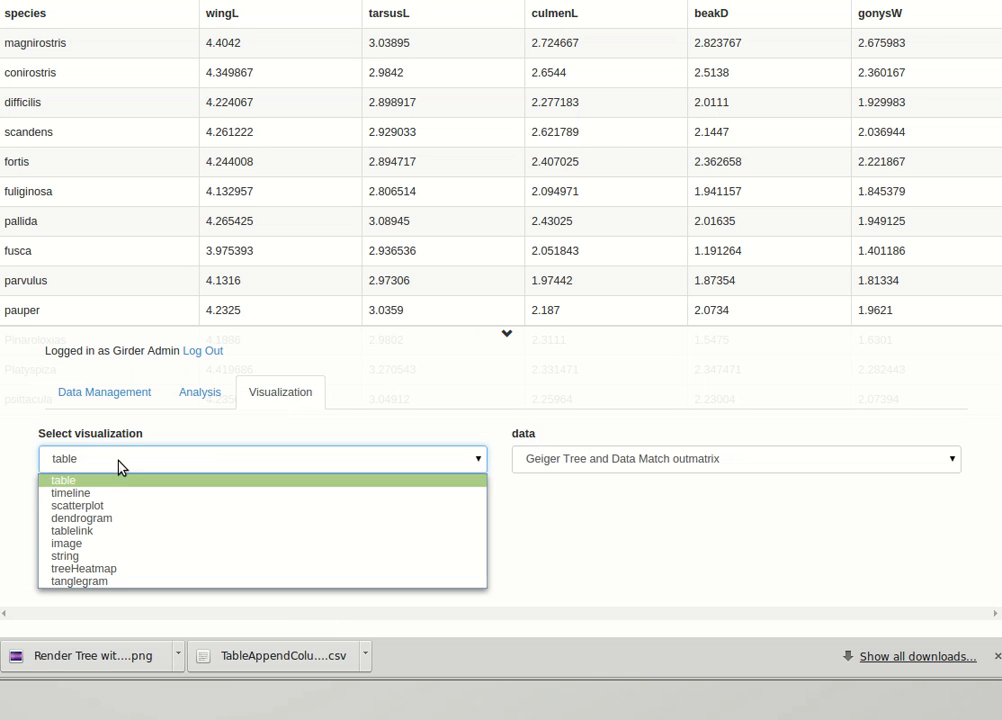
left_click(110, 545)
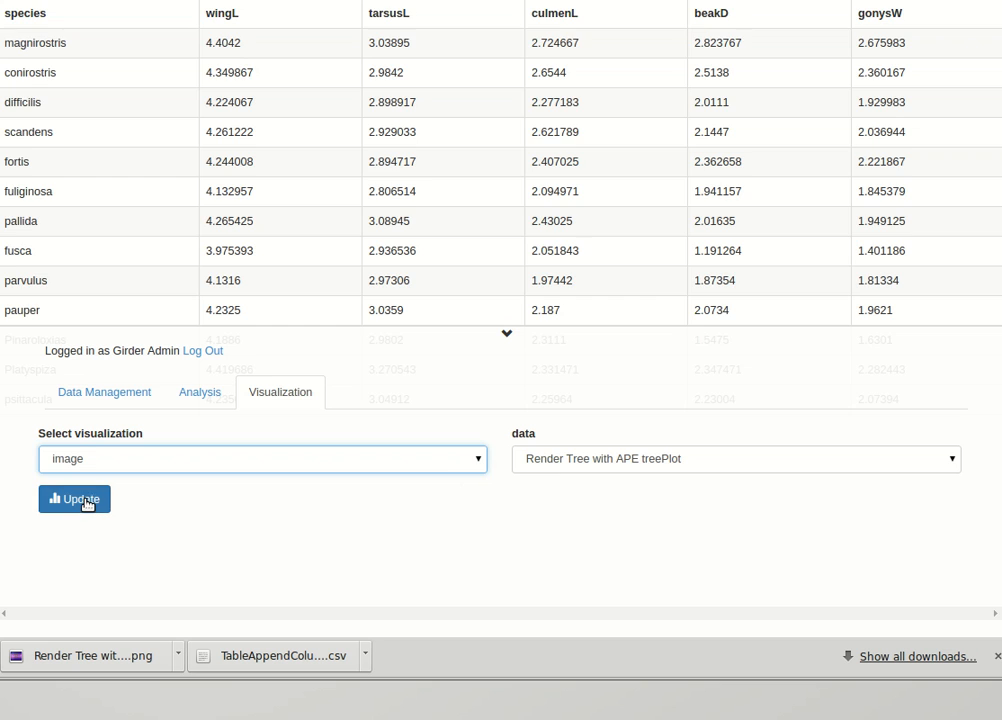
left_click(85, 502)
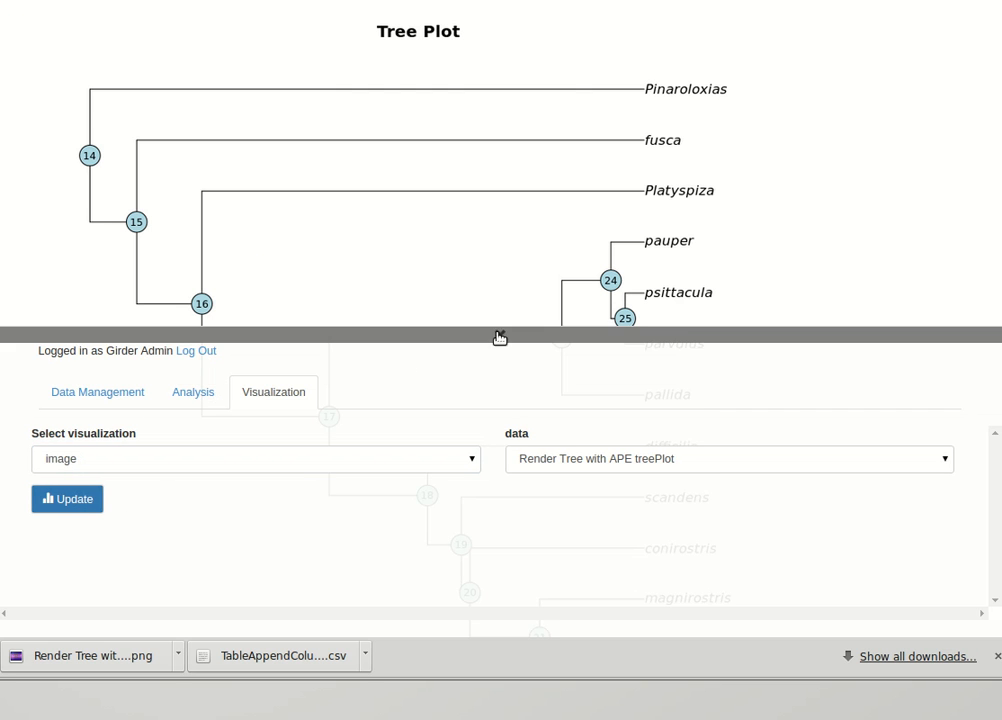
left_click(499, 336)
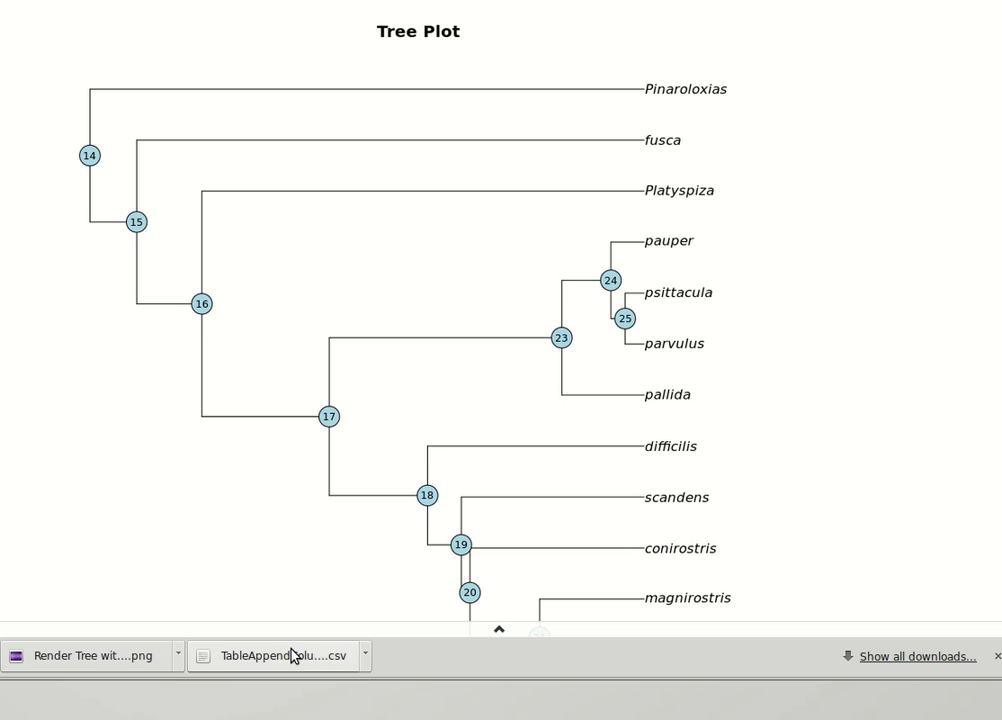
left_click(499, 631)
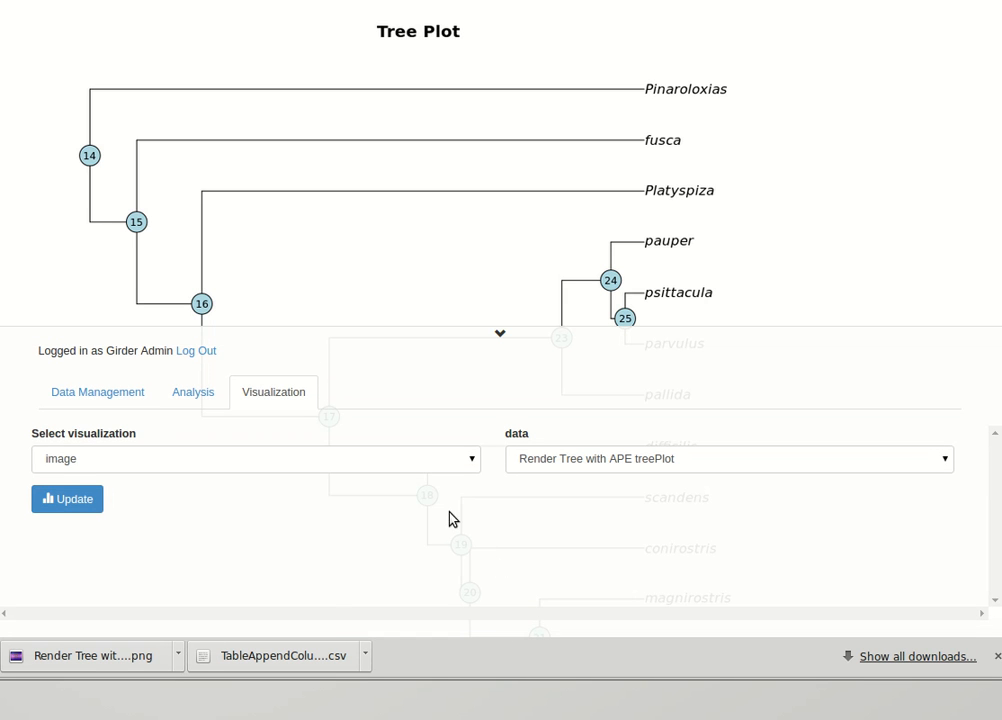
Download the Render Tree with APE treePlot as a png file.
left_click(90, 397)
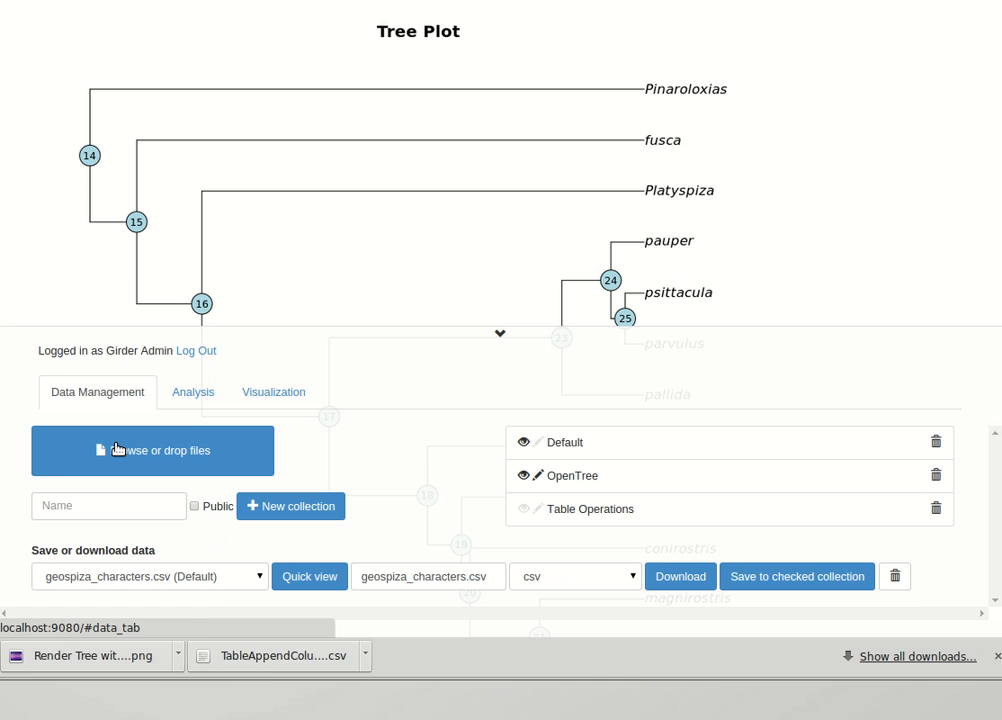
left_click(230, 580)
left_click(214, 673)
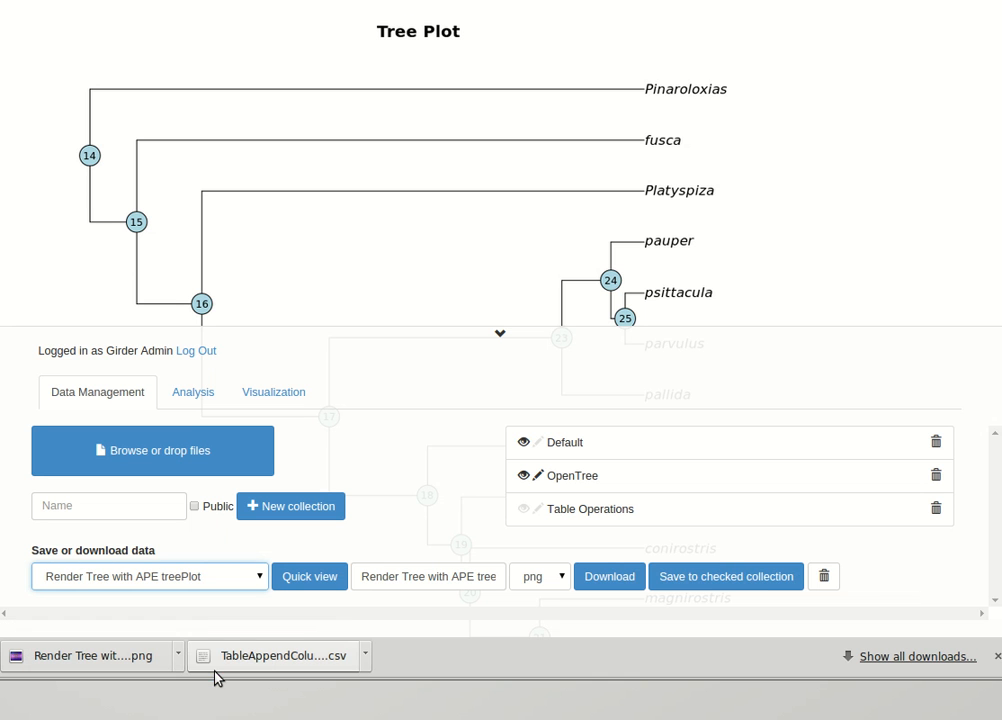
left_click(622, 579)
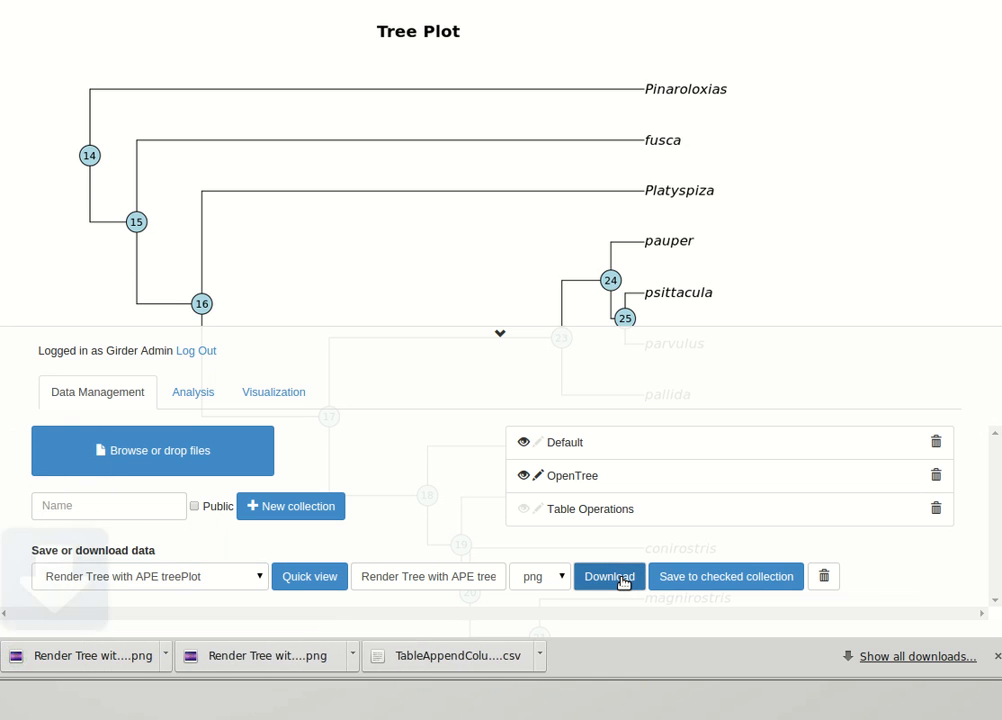
Compare the newly downloaded tree plot side by side with the earlier Render Tree with APE treePlot (1).png, and close both images.
left_click(118, 655)
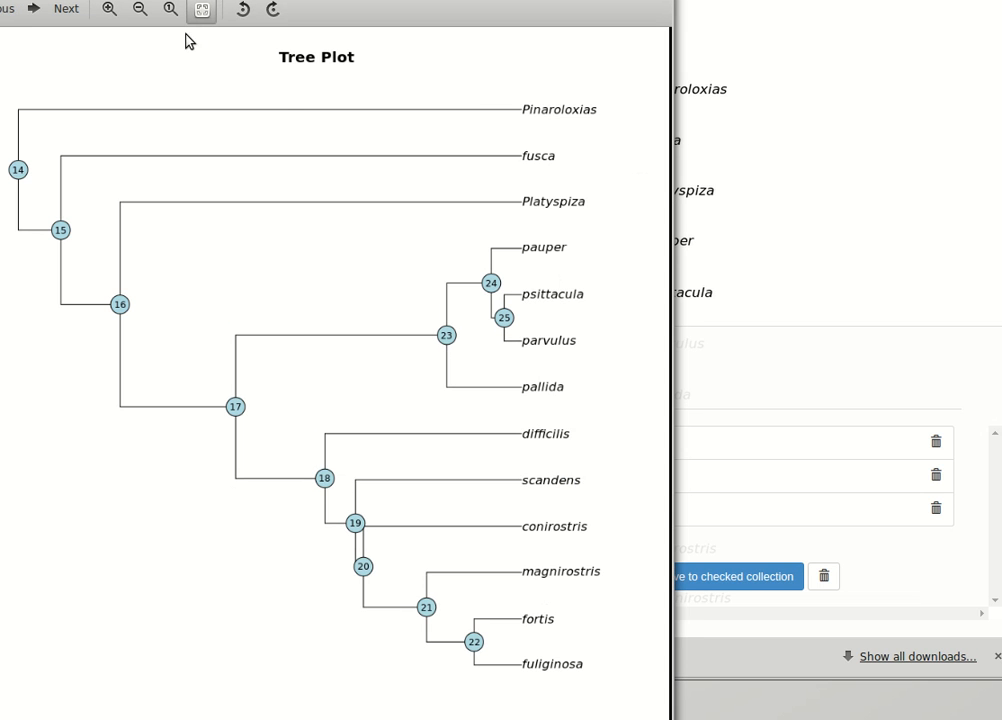
left_click(140, 10)
left_click(140, 10)
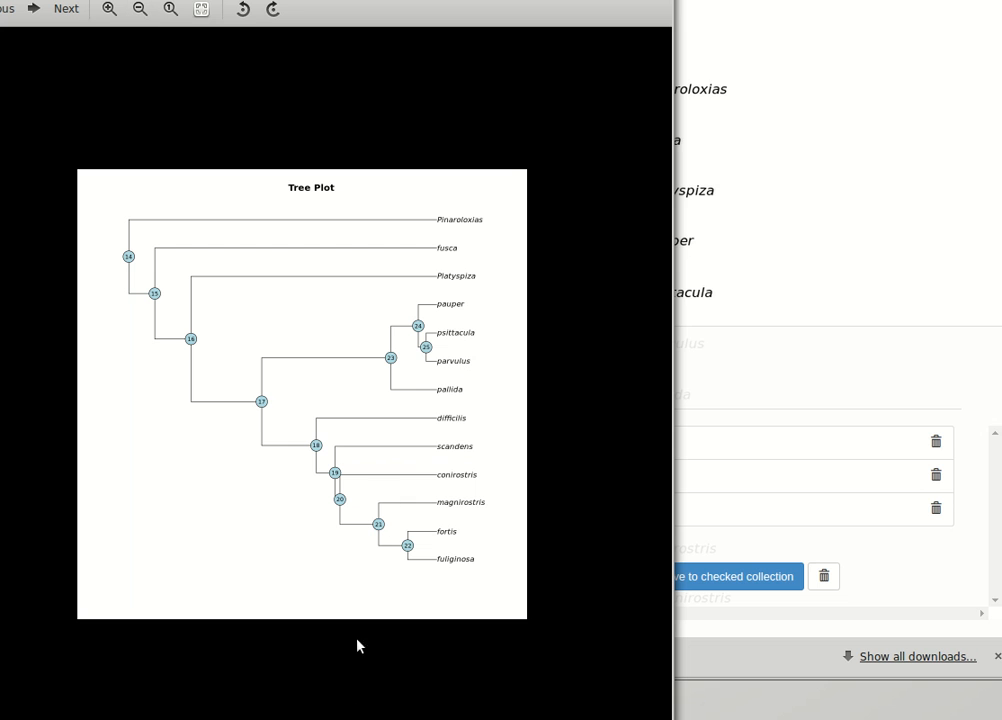
left_click(400, 718)
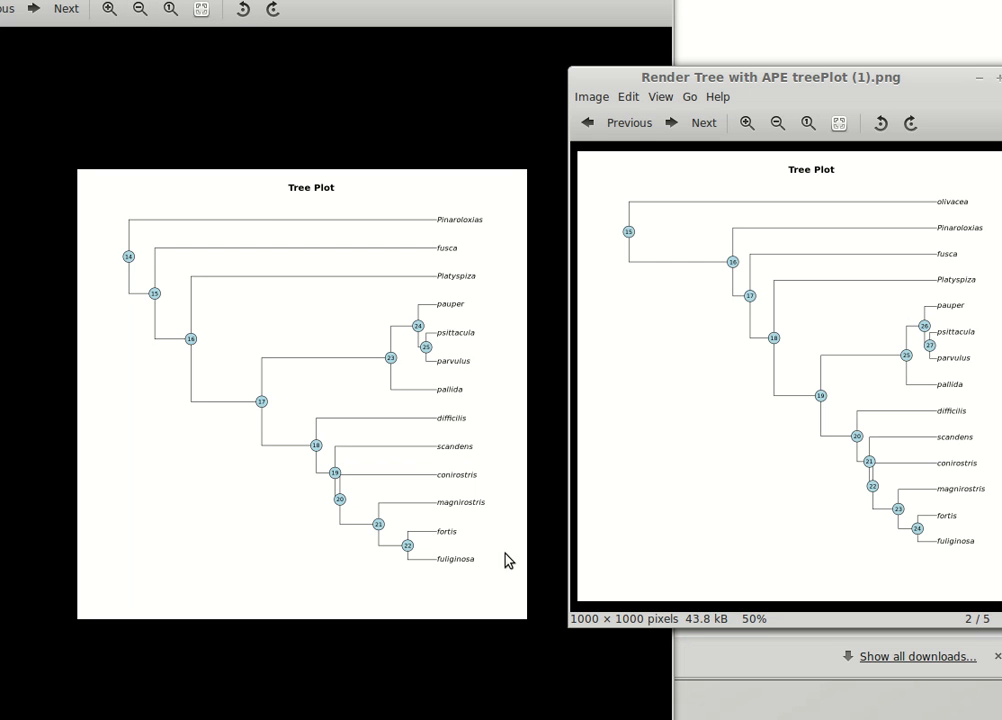
left_click_drag(628, 77, 574, 116)
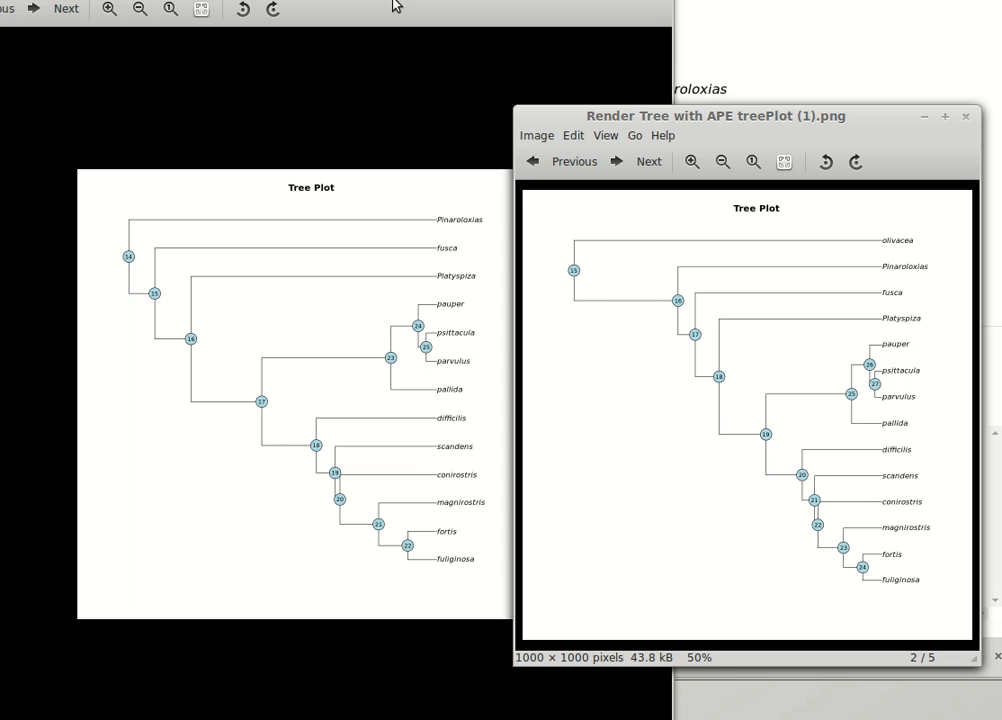
key("ctrl+w")
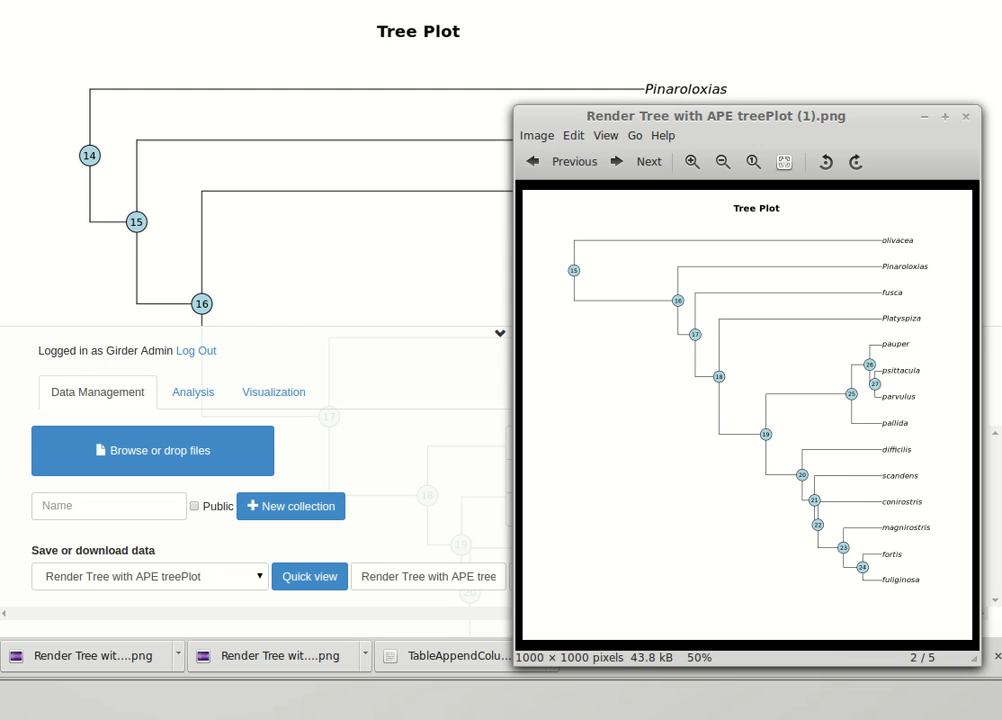
left_click(965, 117)
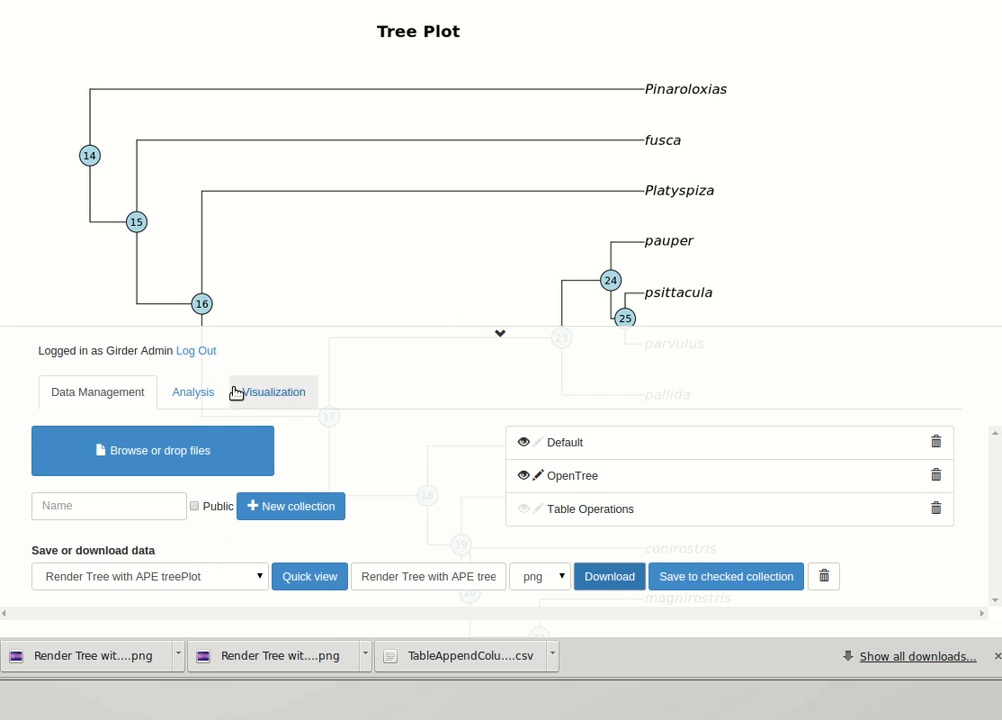
View the script of the Render Tree with APE analysis and that of Geiger Tree and Data Match.
left_click(179, 398)
left_click(258, 505)
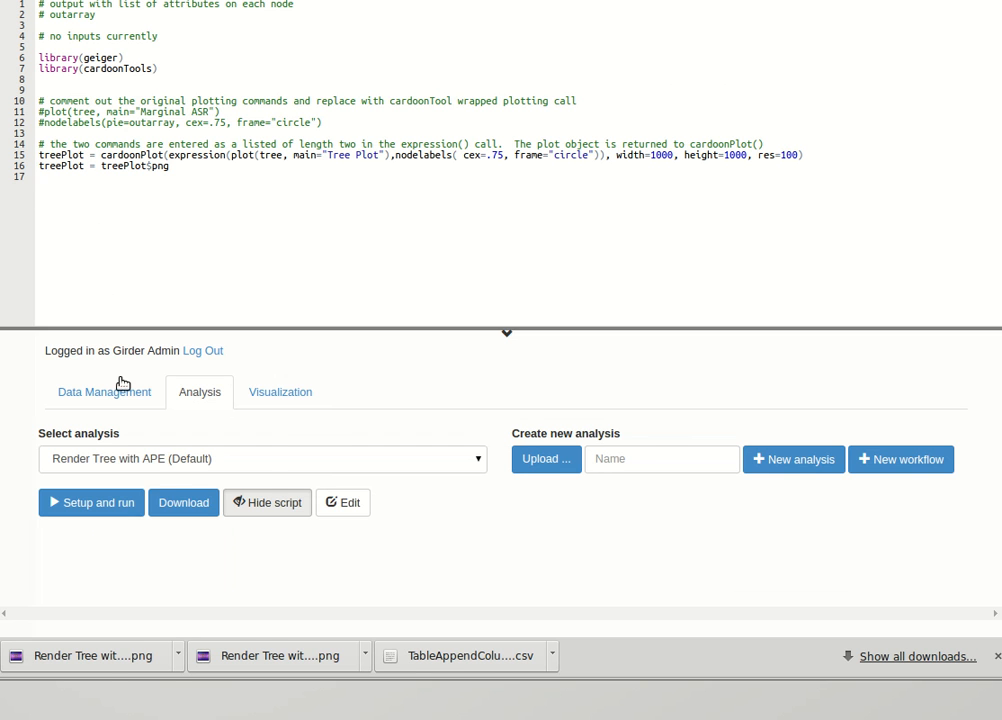
left_click(158, 466)
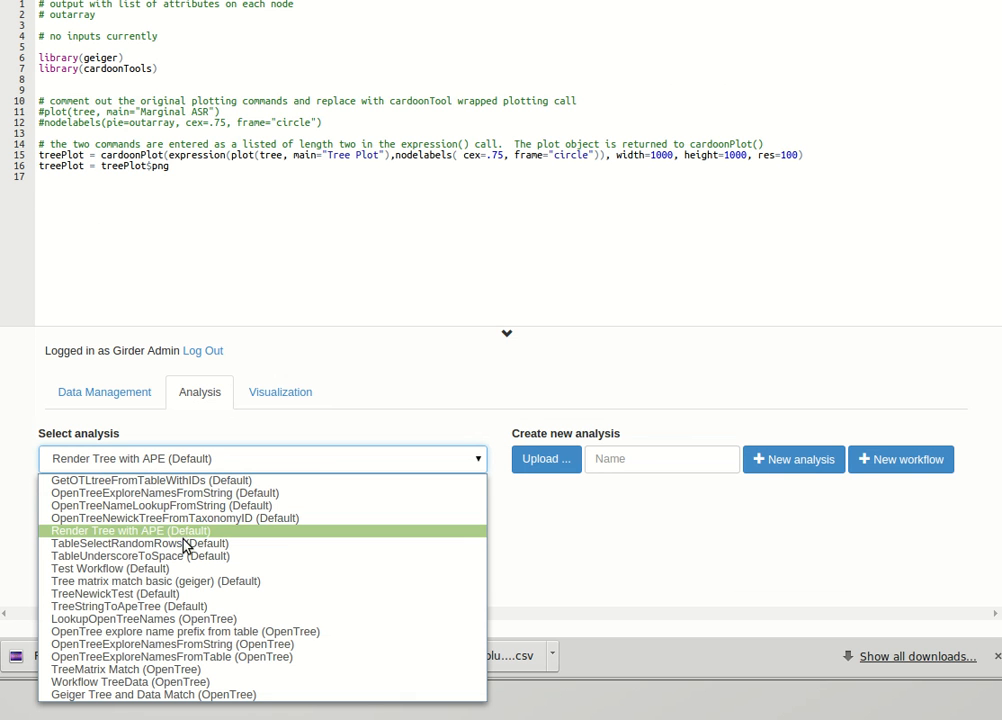
left_click(168, 694)
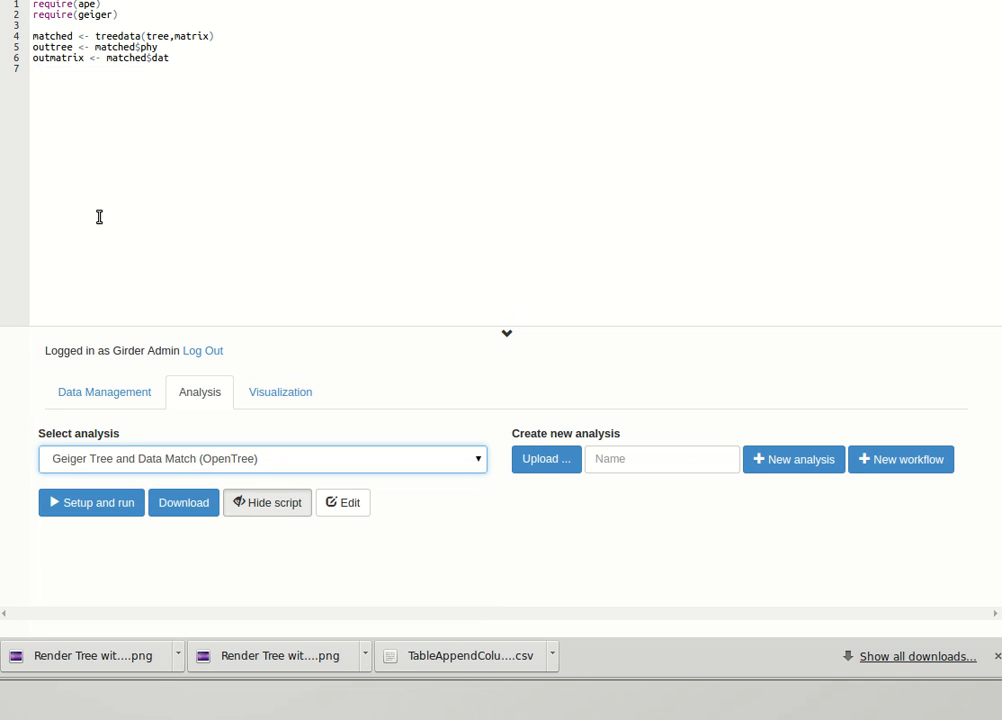
Examine the inputs and outputs of Geiger Tree and Data Match in edit mode, and return to data management.
left_click(343, 504)
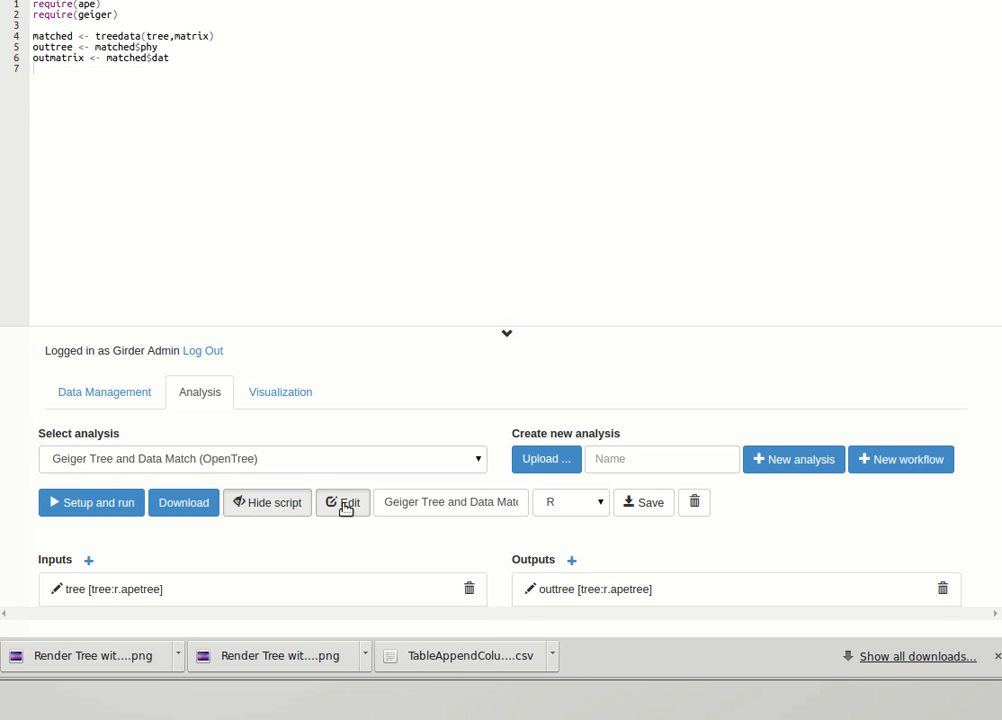
scroll(92, 563, "down", 1)
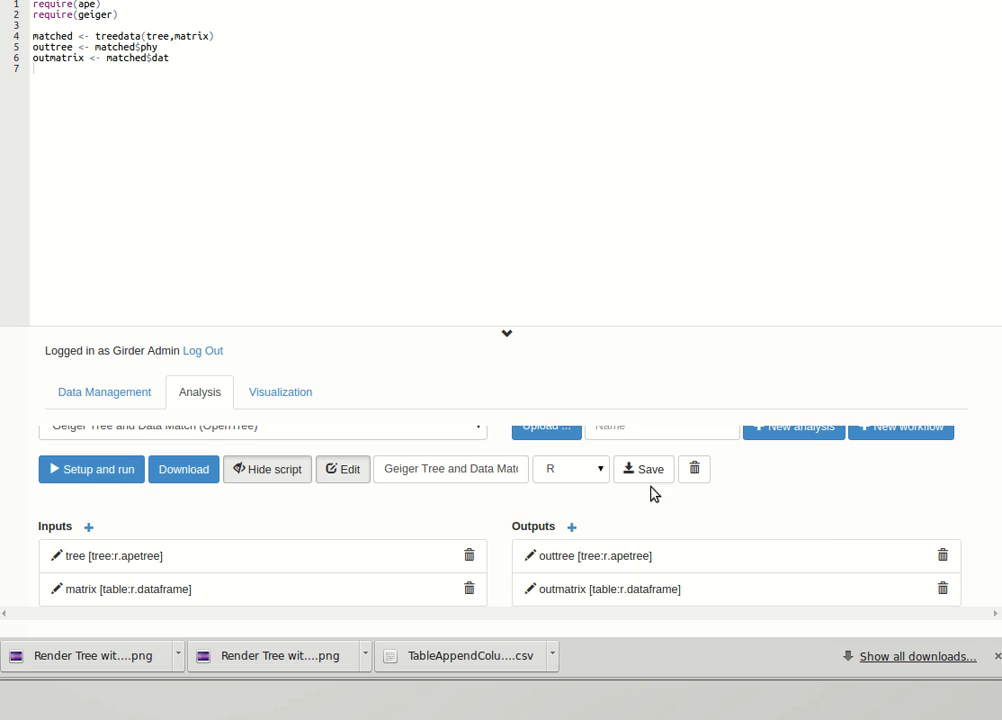
scroll(812, 512, "up", 1)
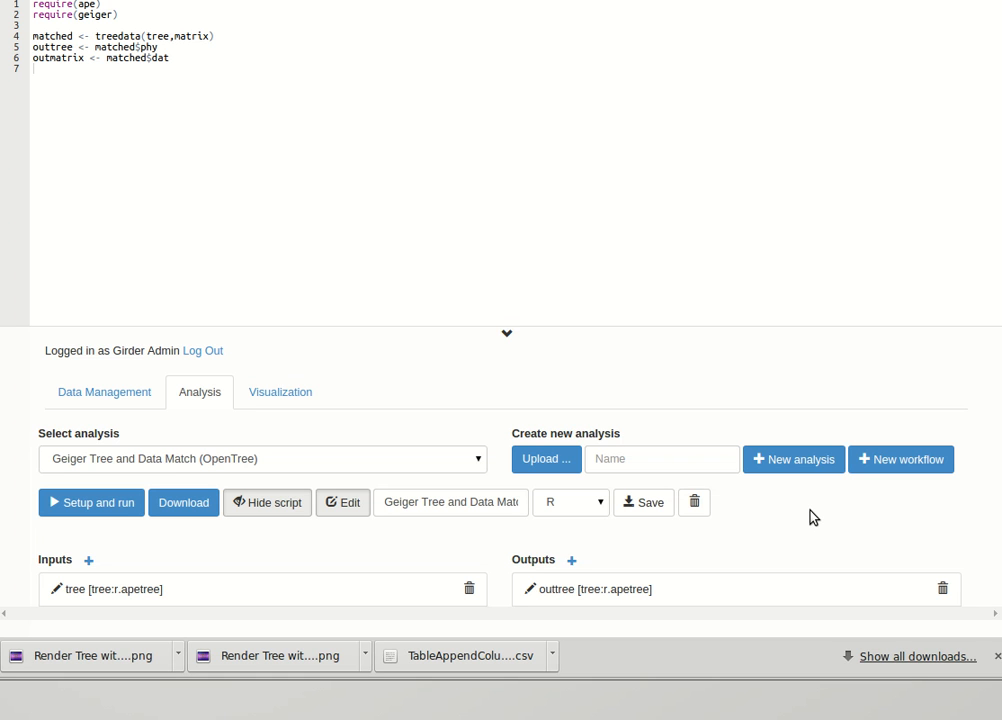
left_click(112, 391)
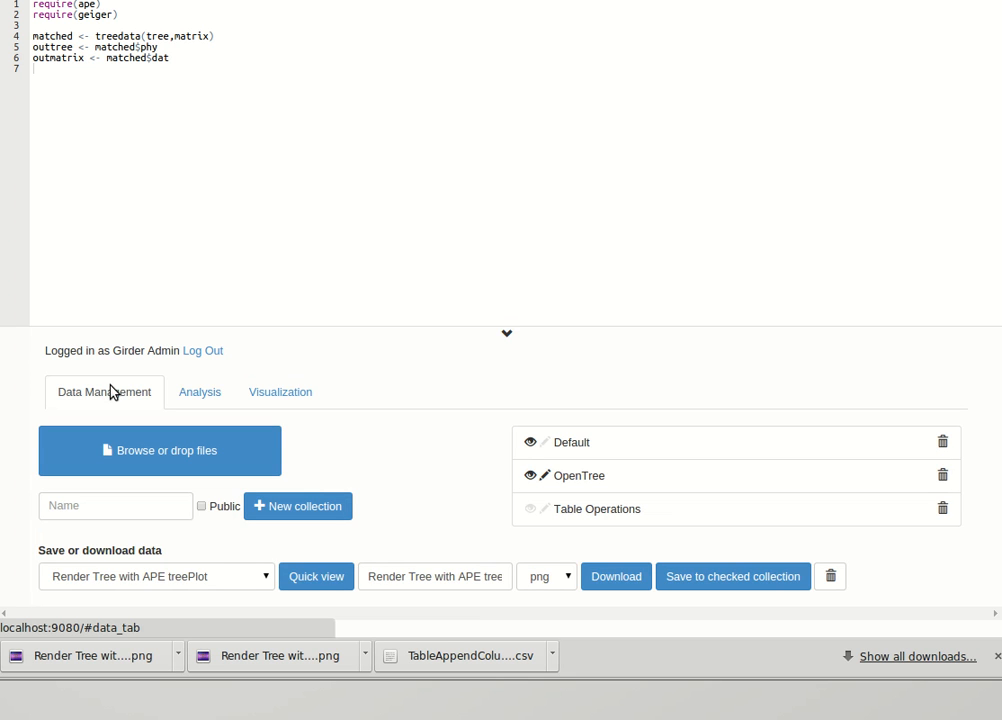